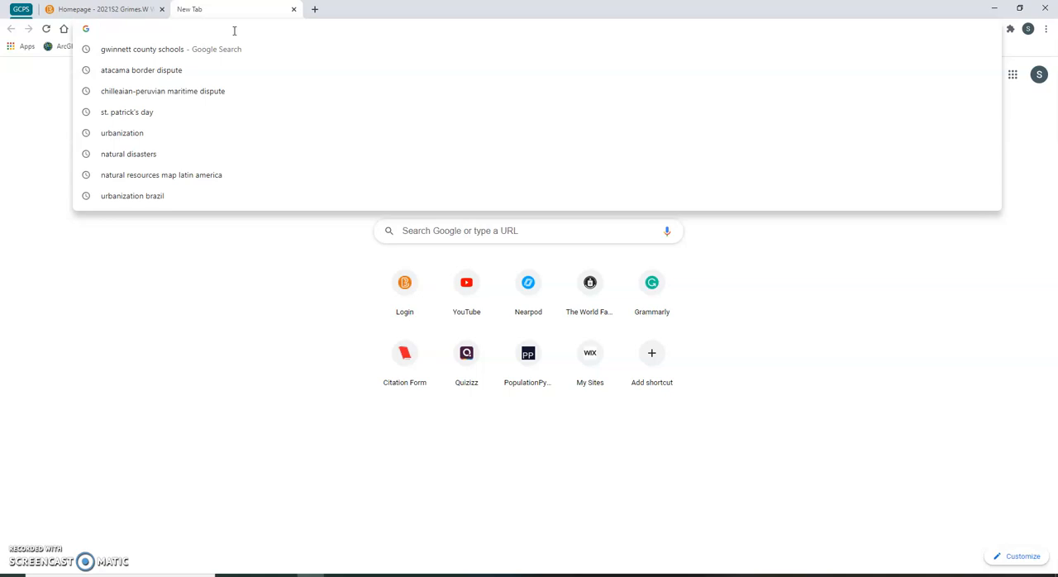
- Search the web for google my maps
type("google m")
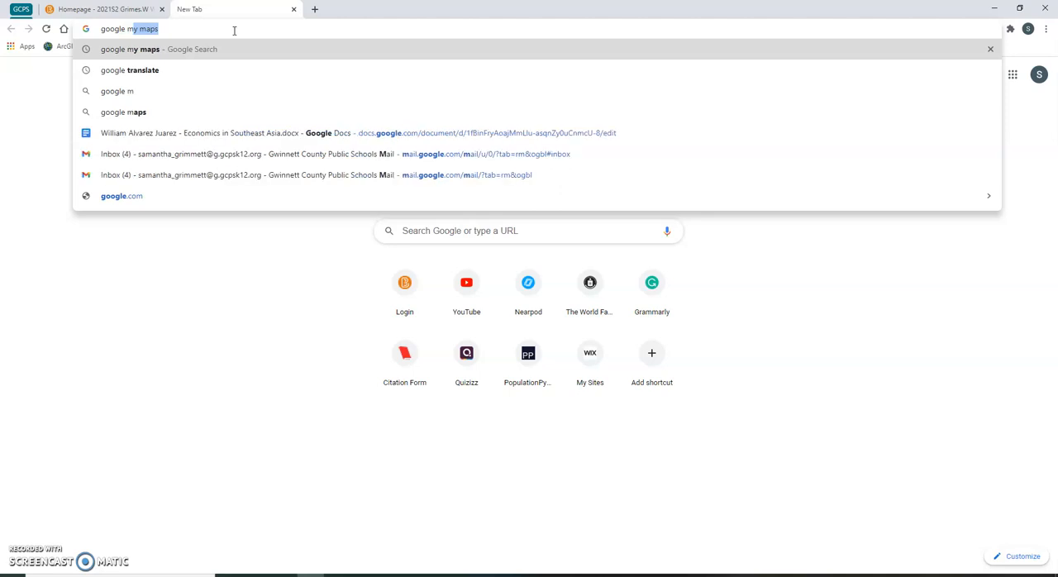
type("y maps")
key("Return")
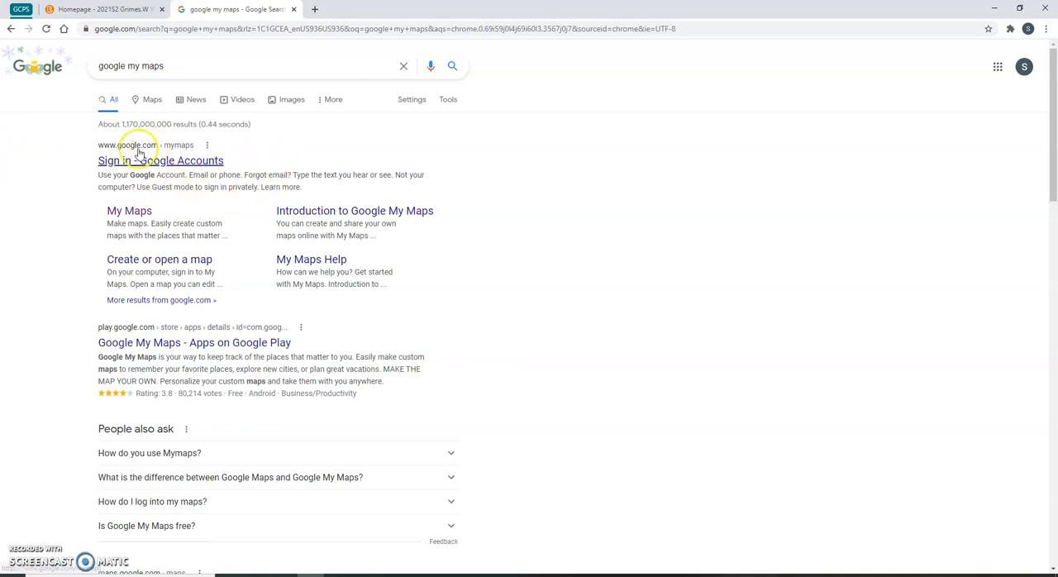
- Open Google My Maps, get started, and create a new map
left_click(134, 214)
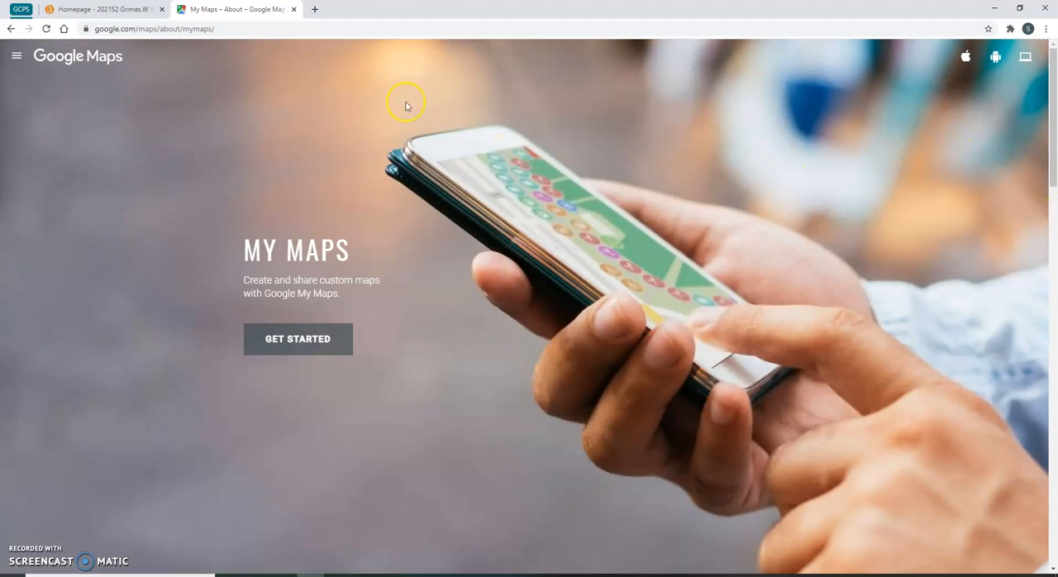
left_click(268, 341)
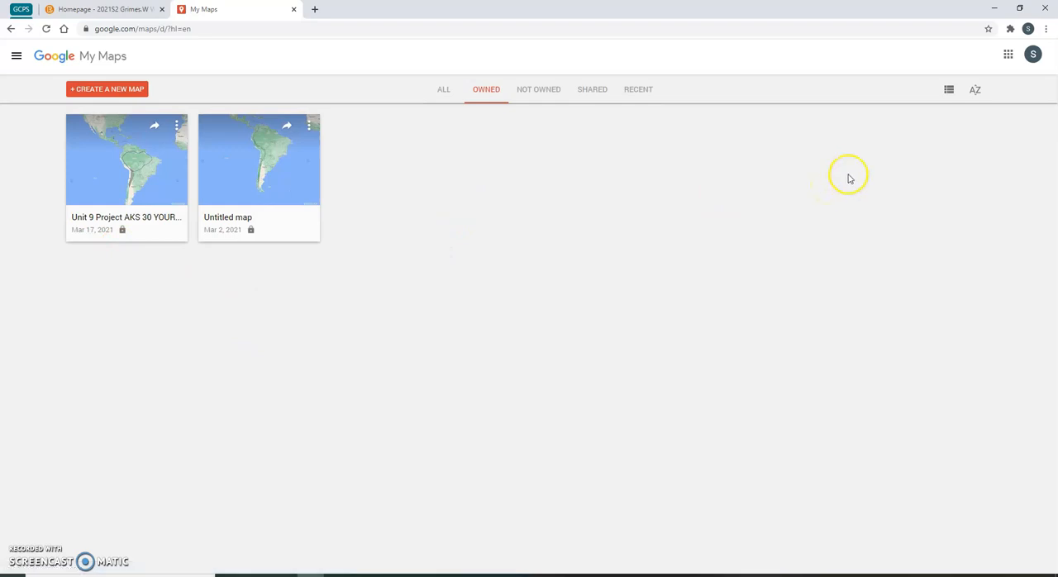
left_click(89, 92)
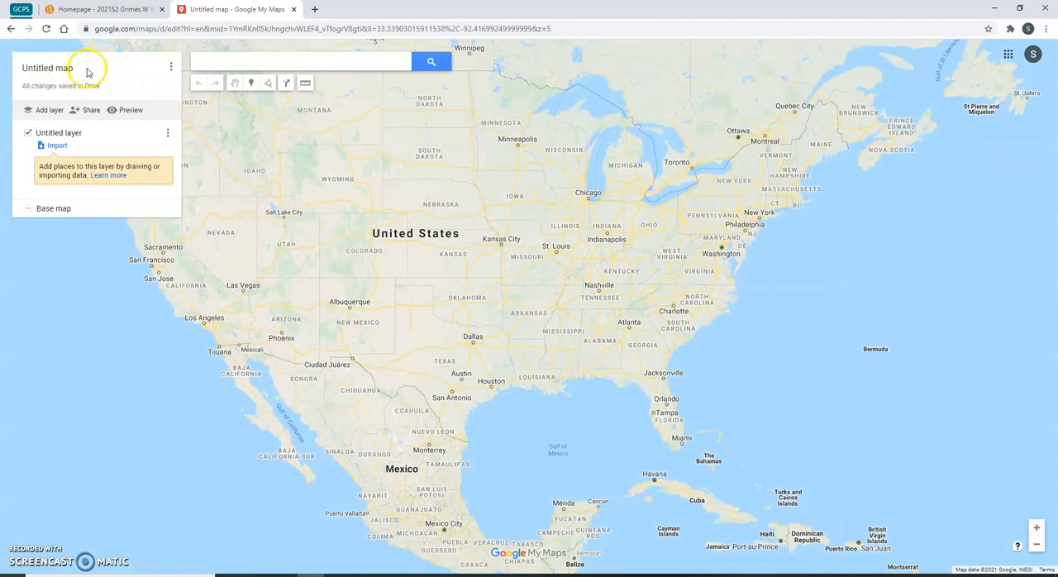
- Title the map AKS 30 Unit 9 Project followed by the teacher's name, with description World geo project, and save
left_click(39, 71)
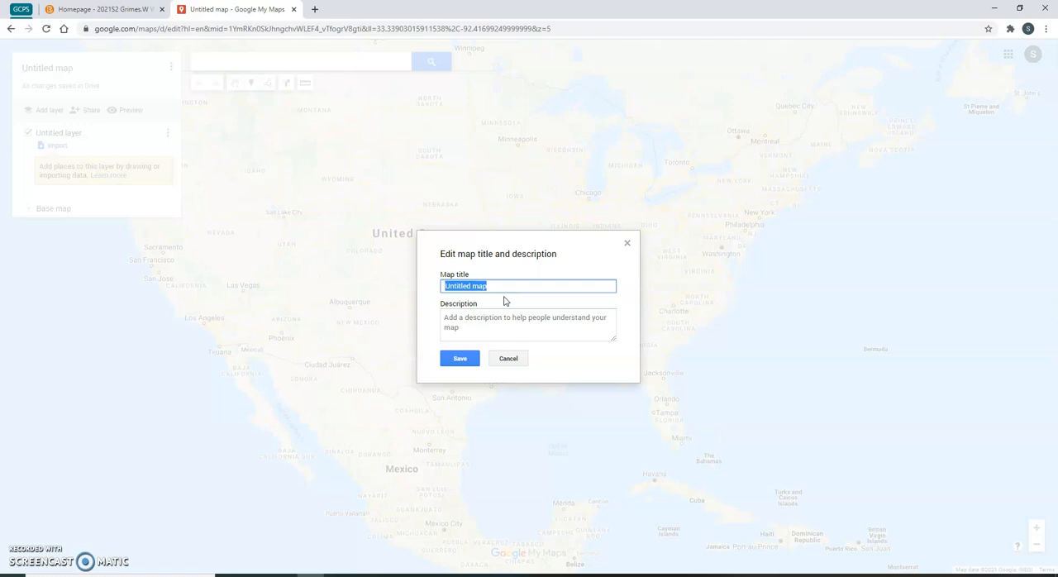
type("AKS 30")
left_click(526, 325)
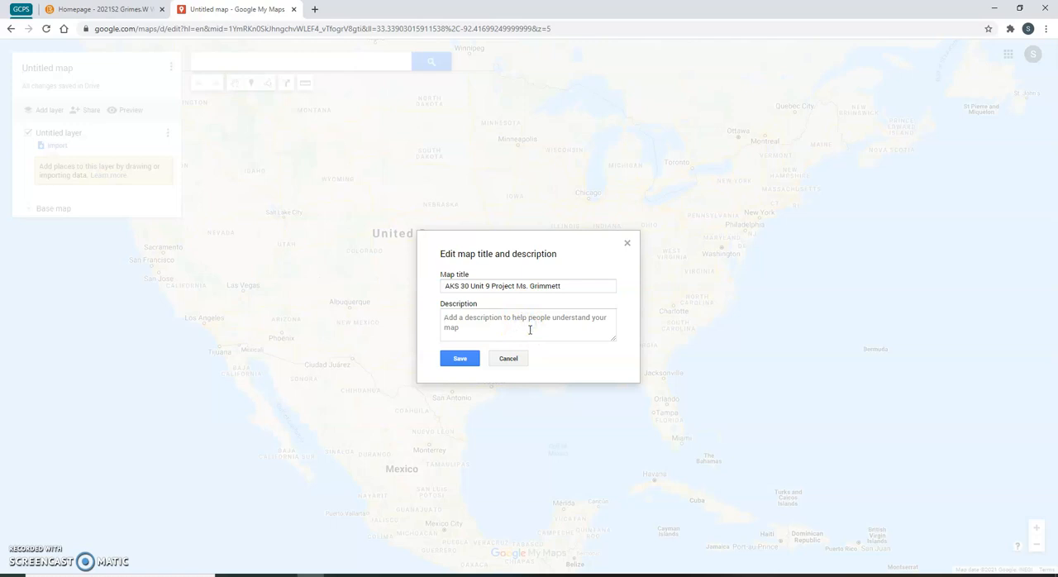
type("World geo project")
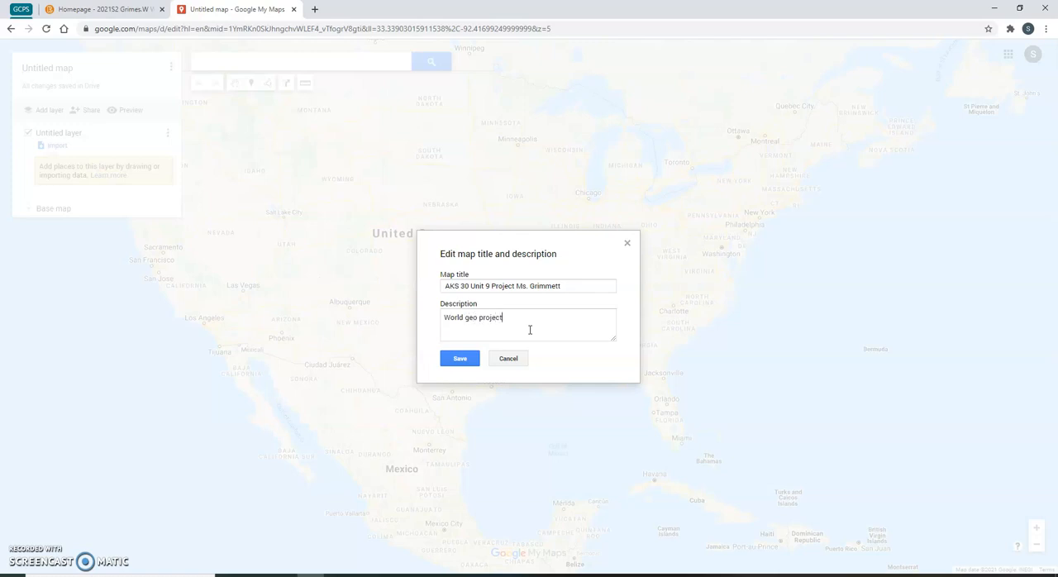
left_click(446, 365)
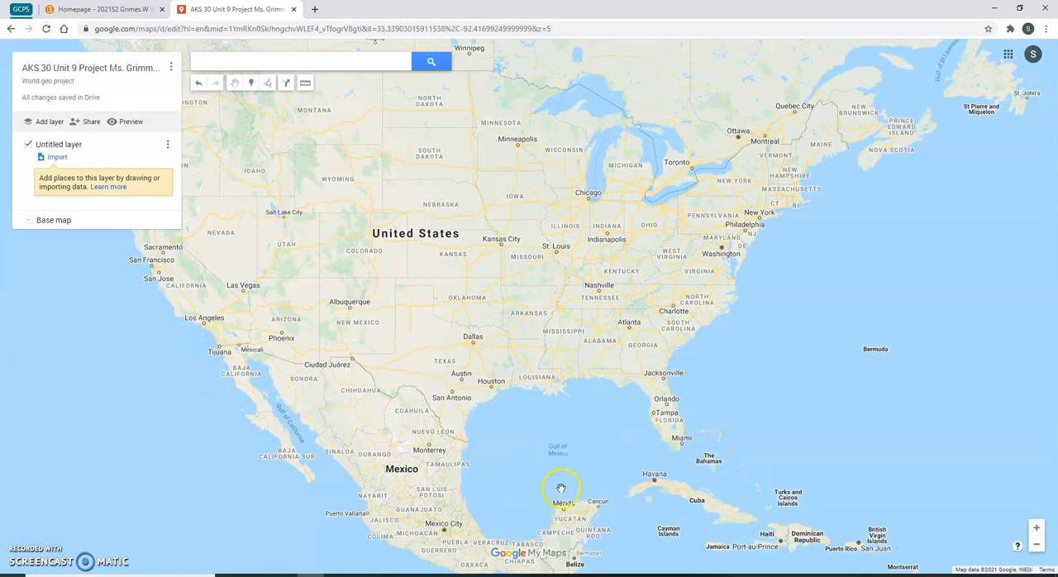
- Place a marker on Mexico over Central America
scroll(471, 246, "down", 2)
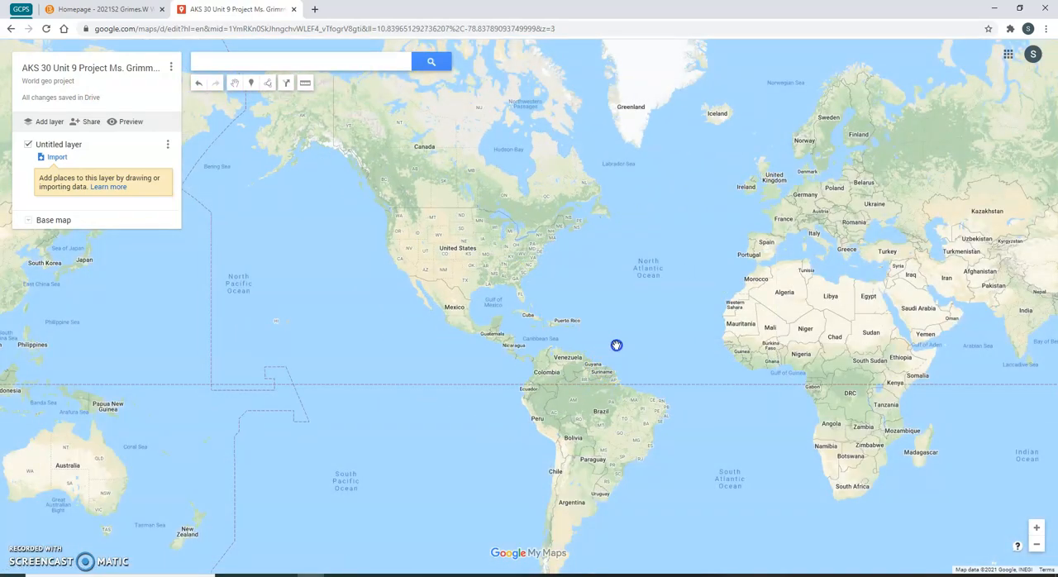
left_click_drag(615, 347, 574, 215)
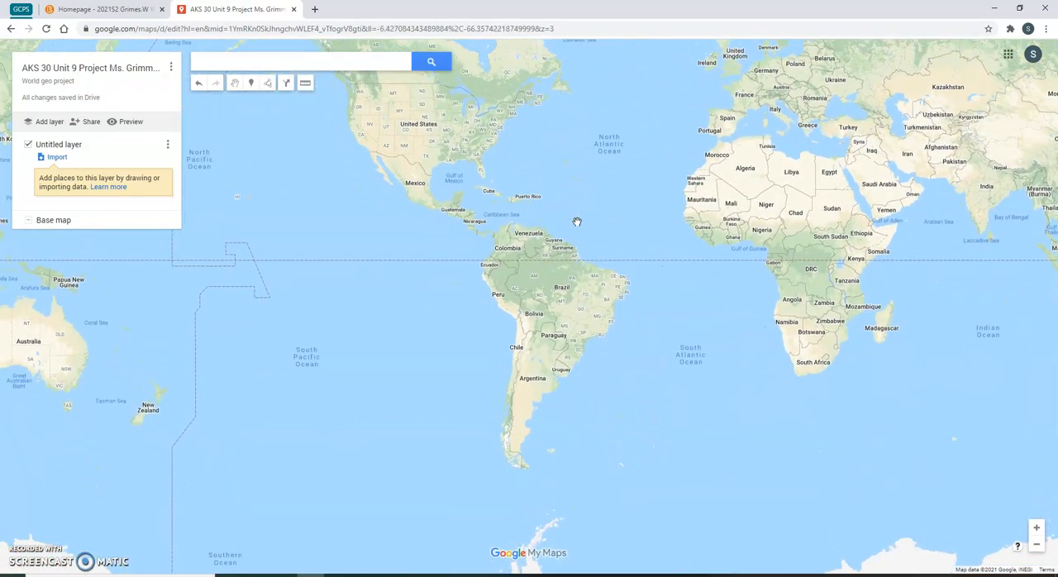
scroll(577, 222, "up", 1)
left_click_drag(600, 190, 696, 205)
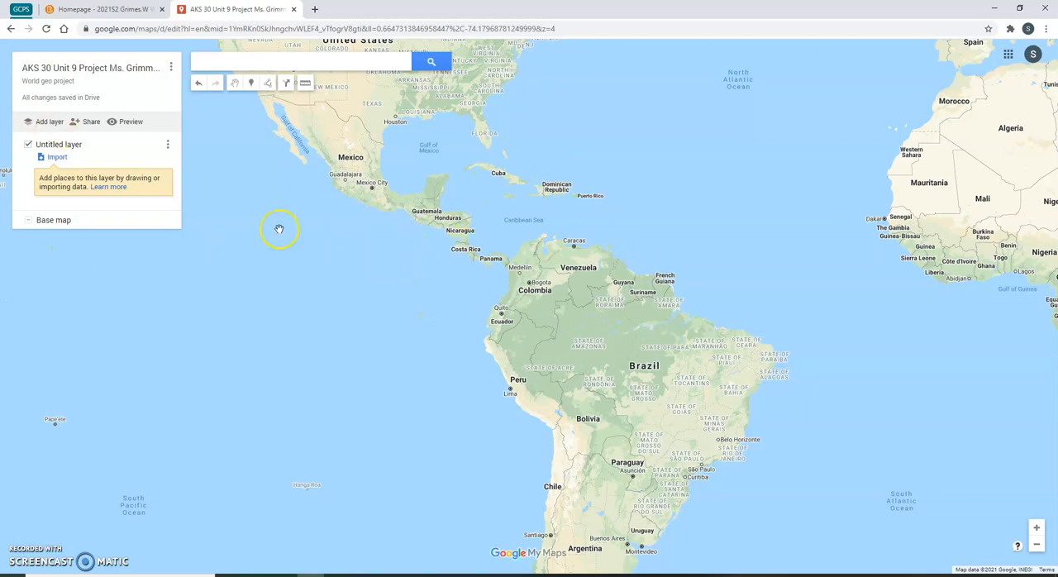
left_click(253, 84)
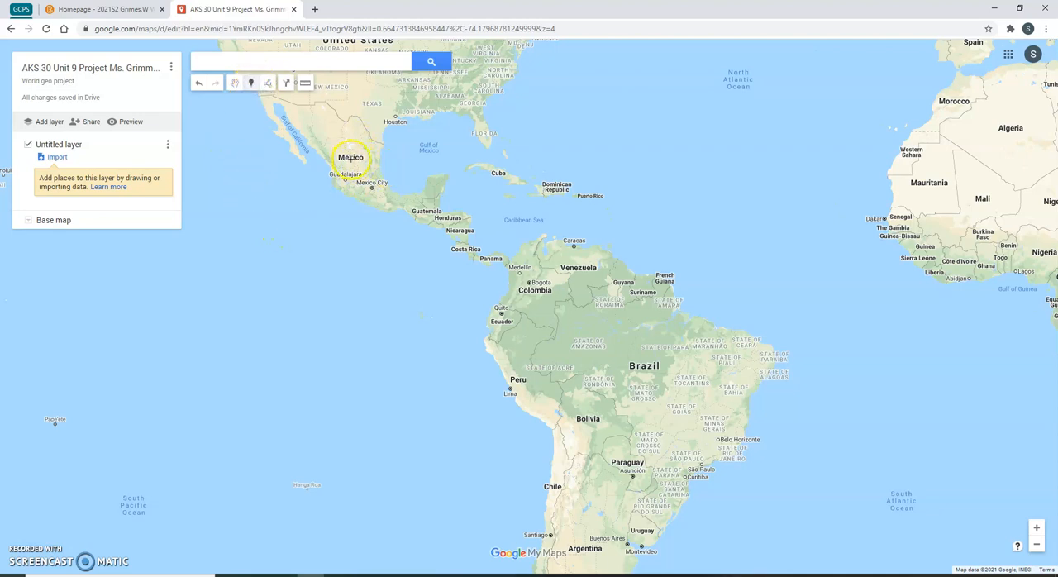
left_click(349, 157)
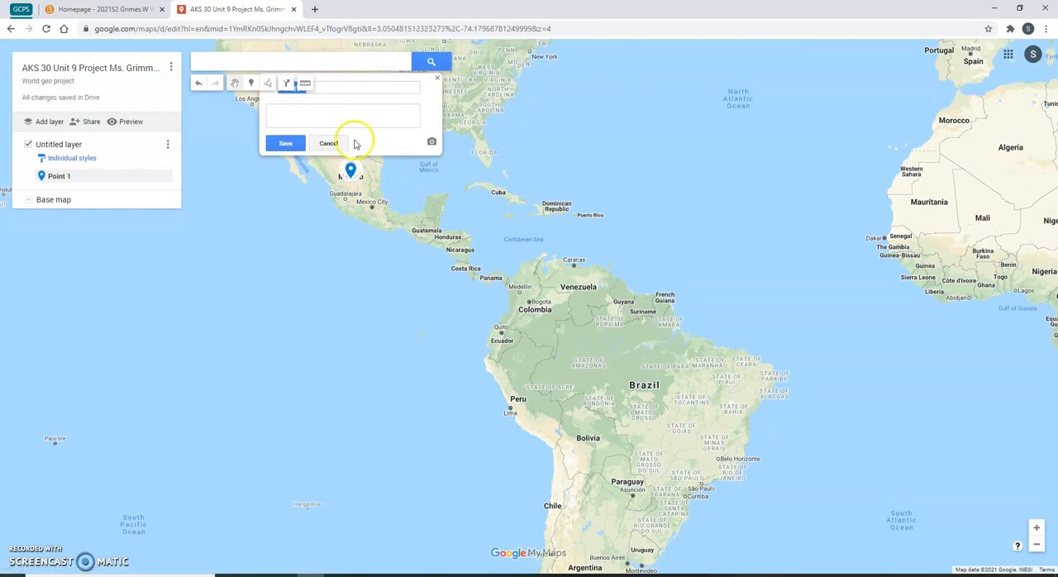
- Name the new marker Mexico and save it
left_click(342, 84)
left_click_drag(342, 84, 229, 99)
left_click_drag(351, 84, 269, 87)
left_click(353, 109)
left_click(285, 143)
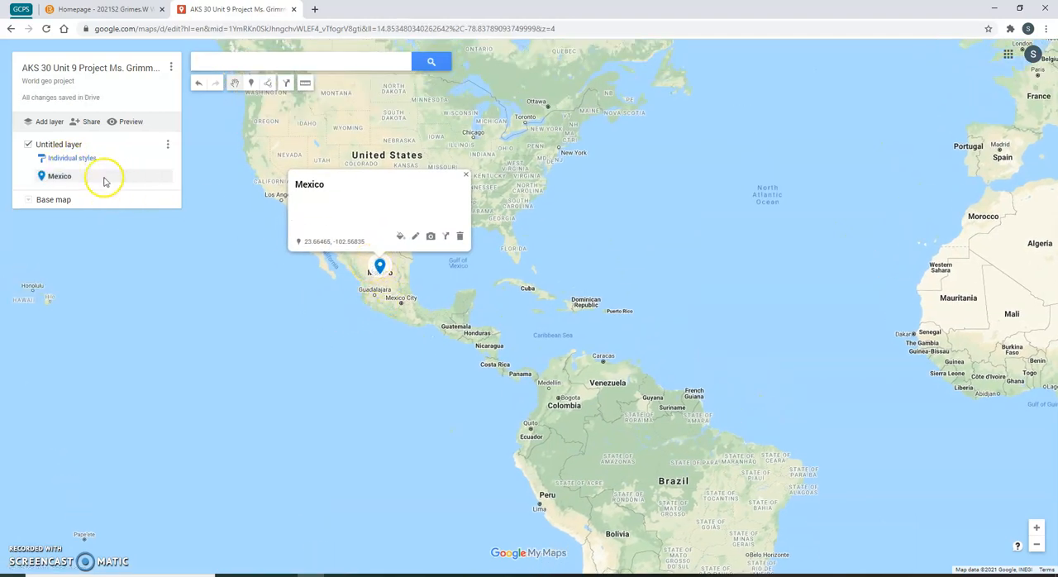
- Rename the layer to Country Names and close the marker popup
left_click(63, 147)
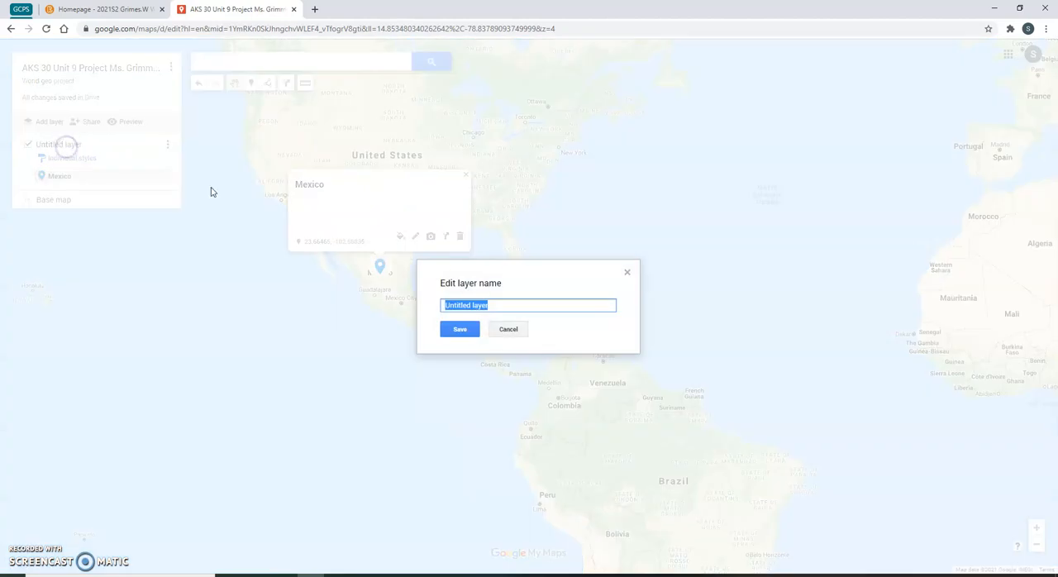
type("Country Names")
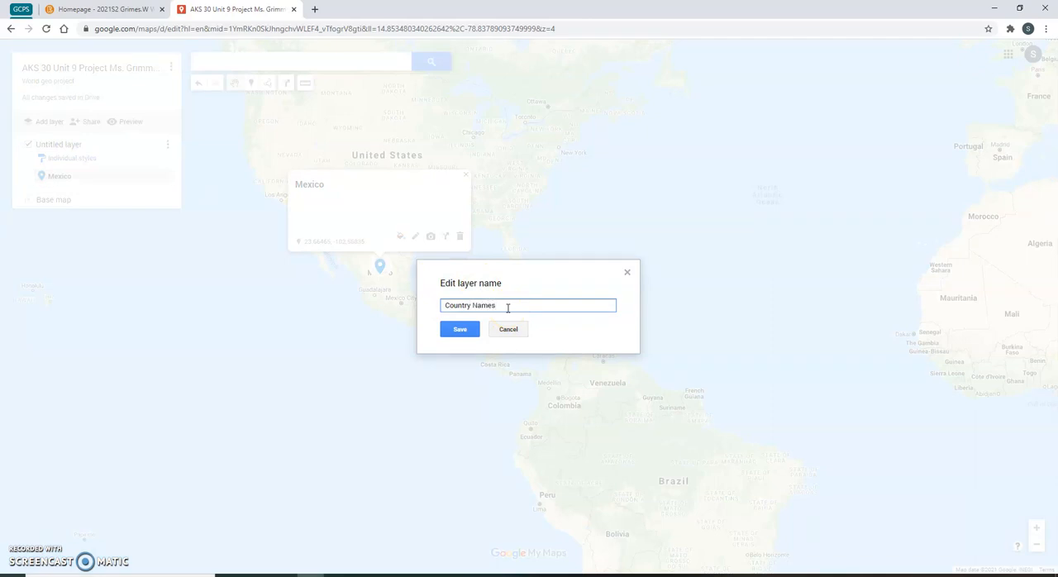
left_click(459, 329)
left_click(466, 175)
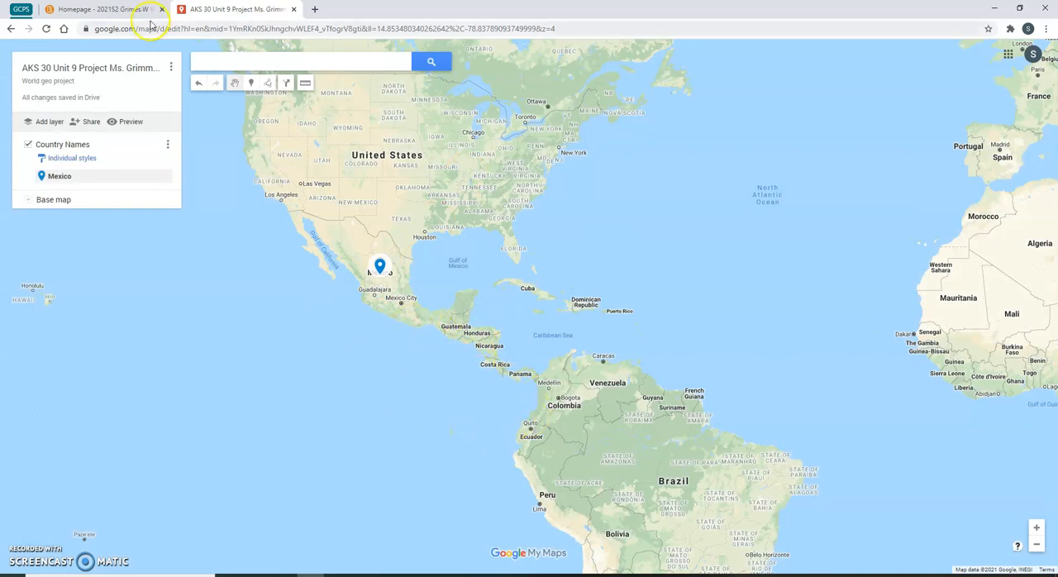
- Search the map for Costa Rica and add the result to the map
left_click(250, 68)
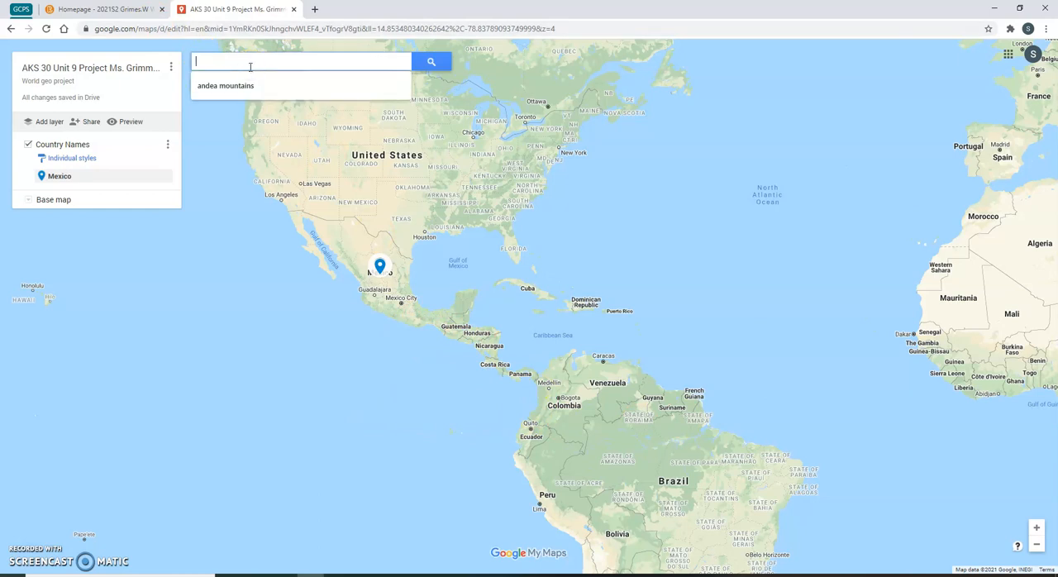
type("Costa")
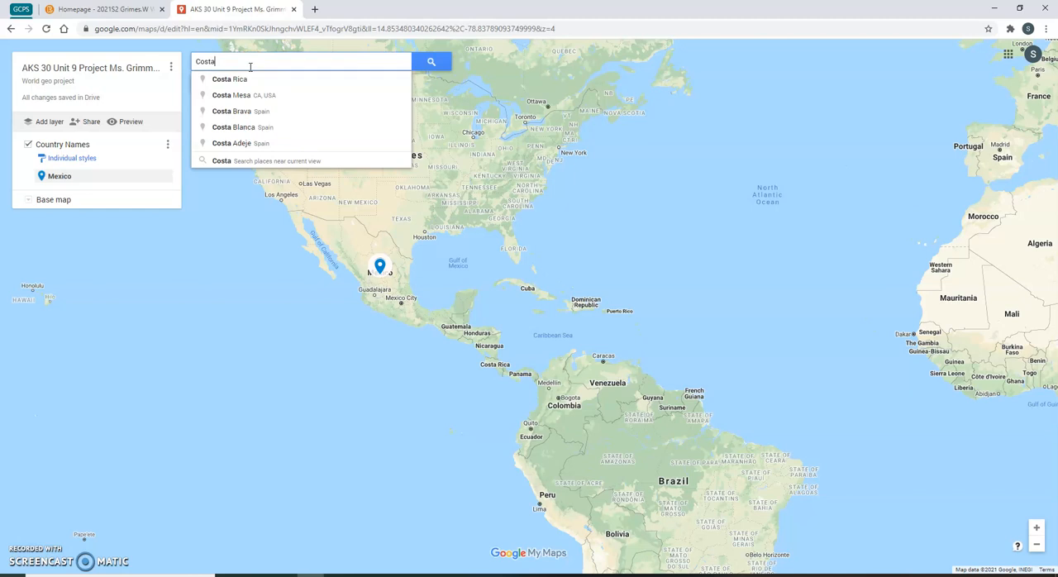
left_click(245, 78)
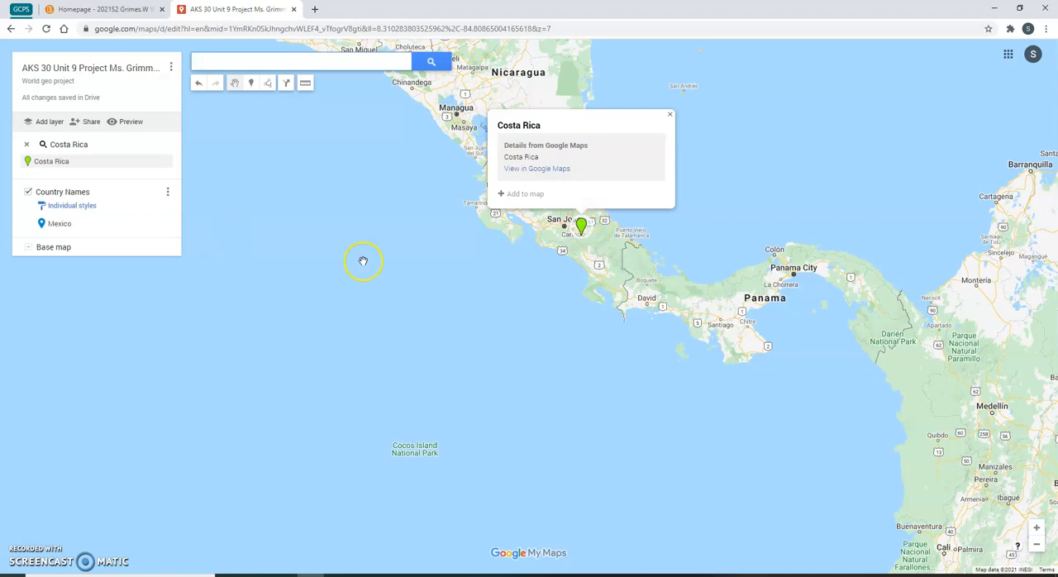
left_click(523, 198)
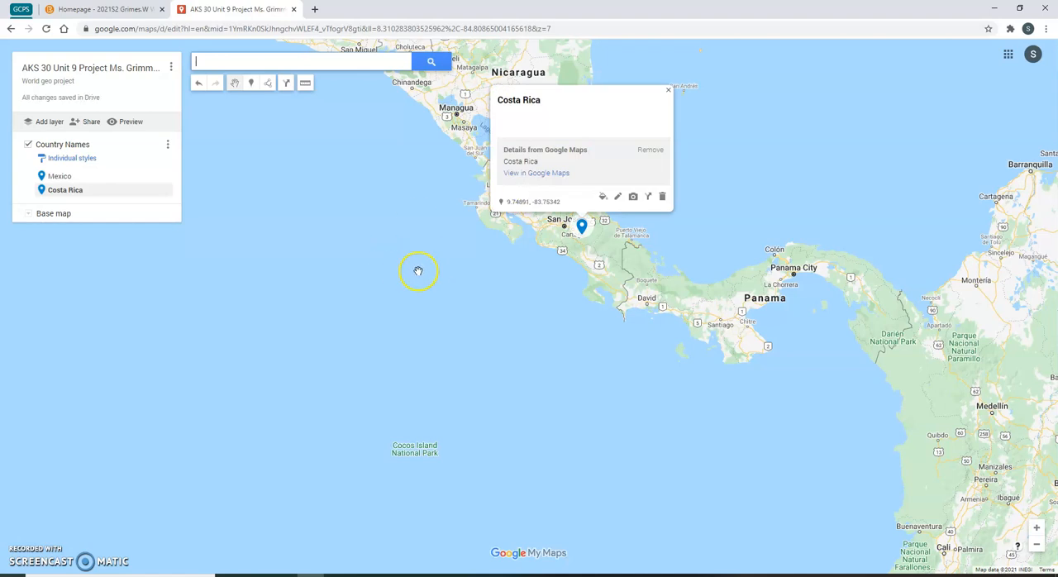
scroll(434, 261, "down", 2)
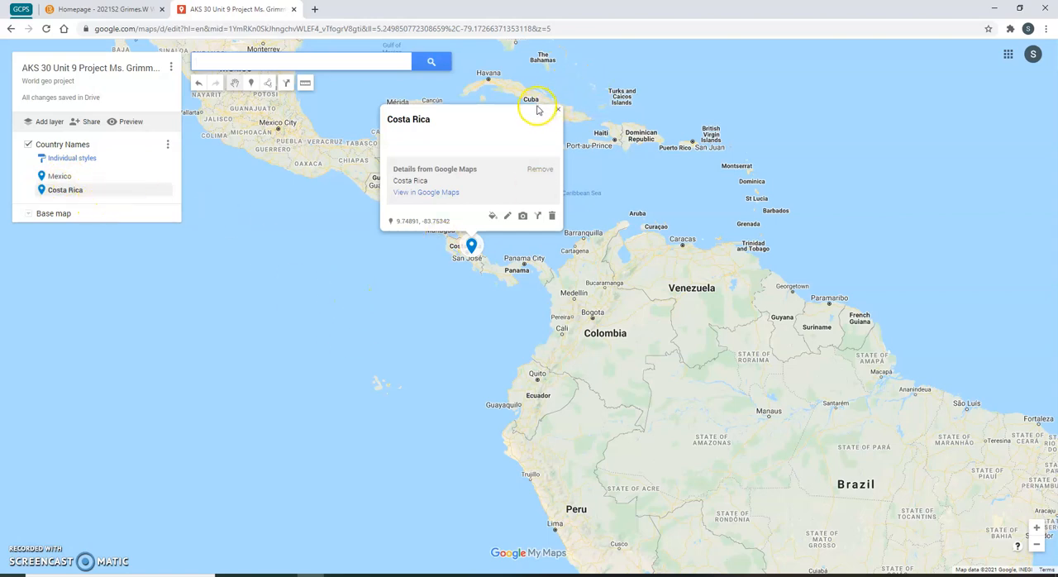
left_click(522, 217)
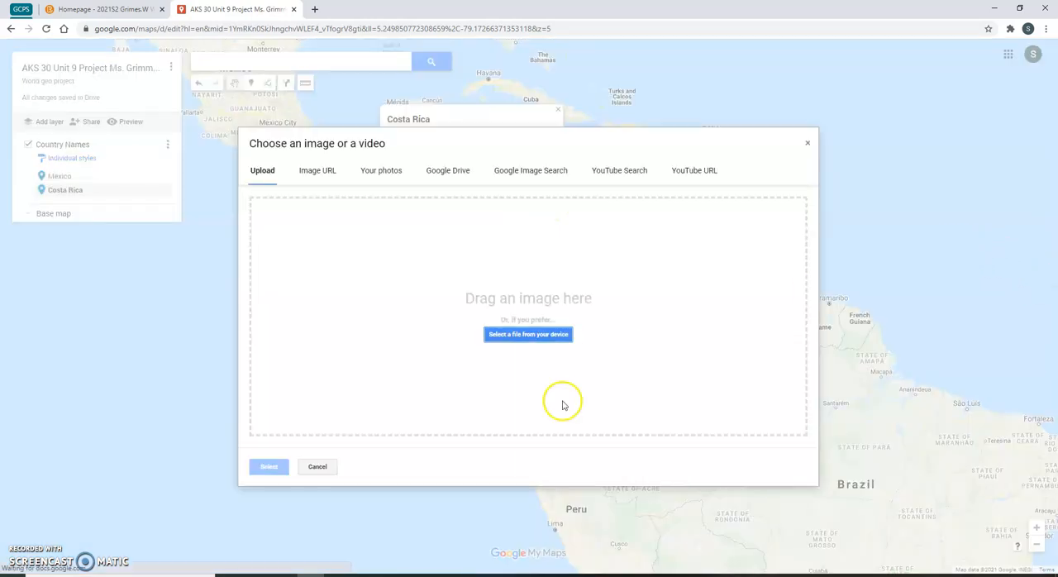
left_click(805, 142)
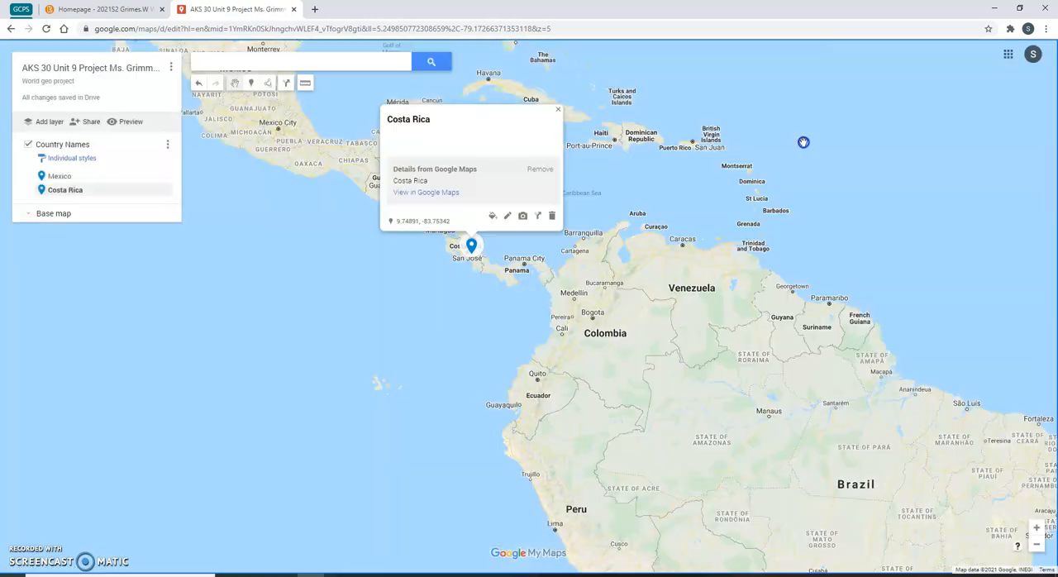
- Style the Costa Rica marker with the house icon in purple
left_click(491, 218)
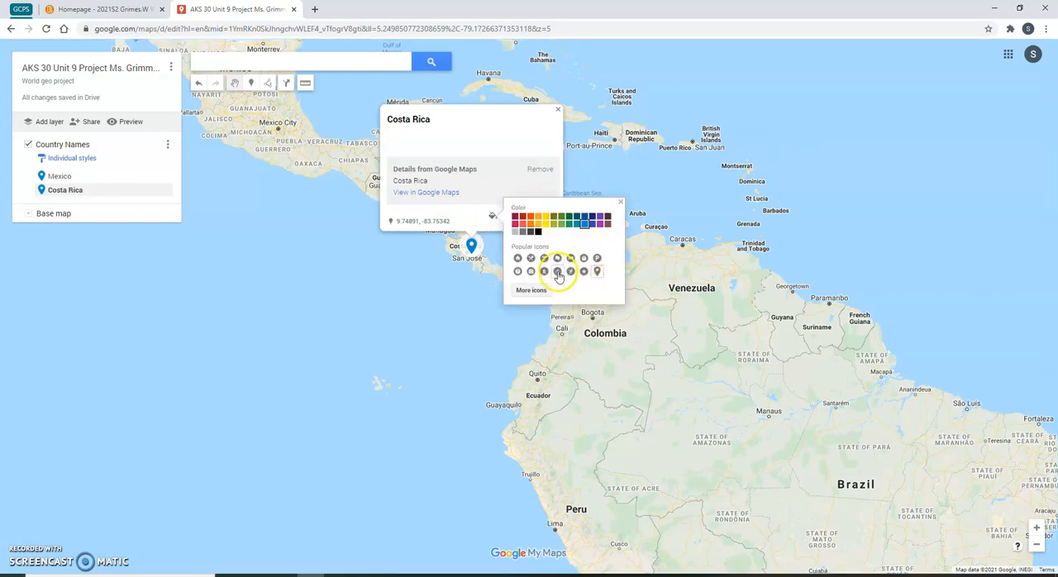
left_click(517, 258)
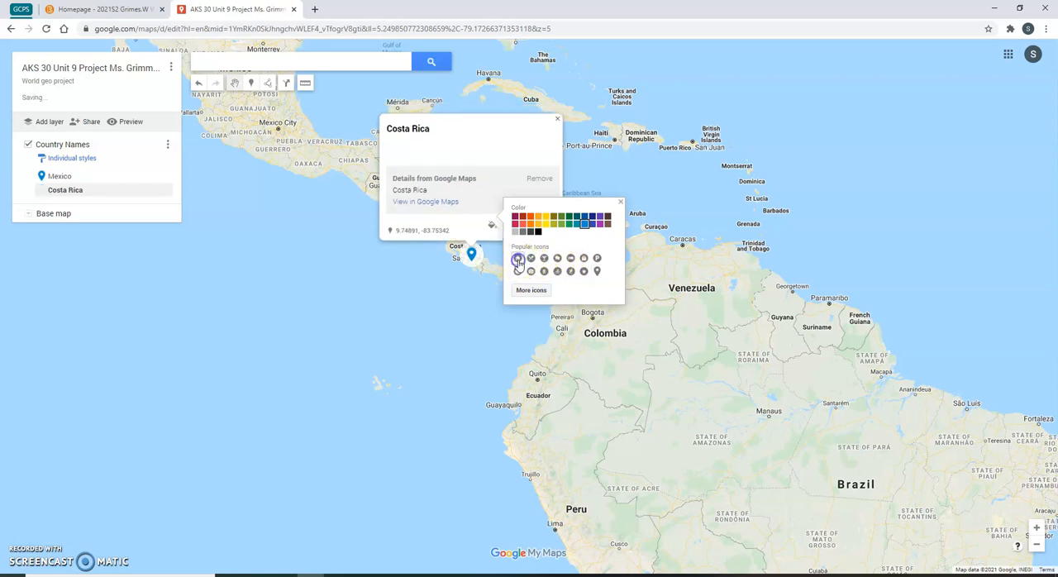
left_click(553, 217)
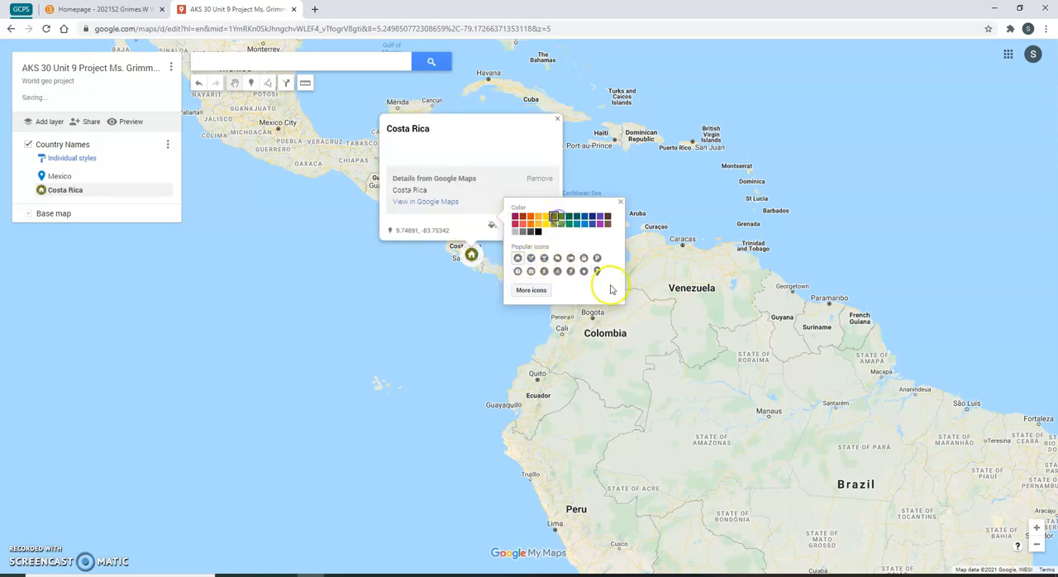
left_click(600, 216)
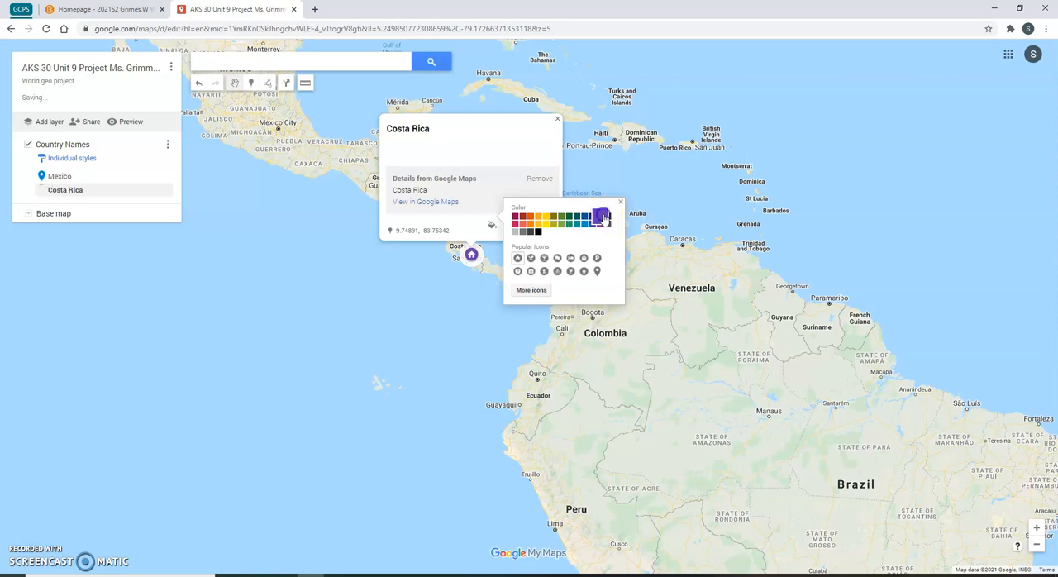
left_click(430, 324)
scroll(406, 328, "down", 2)
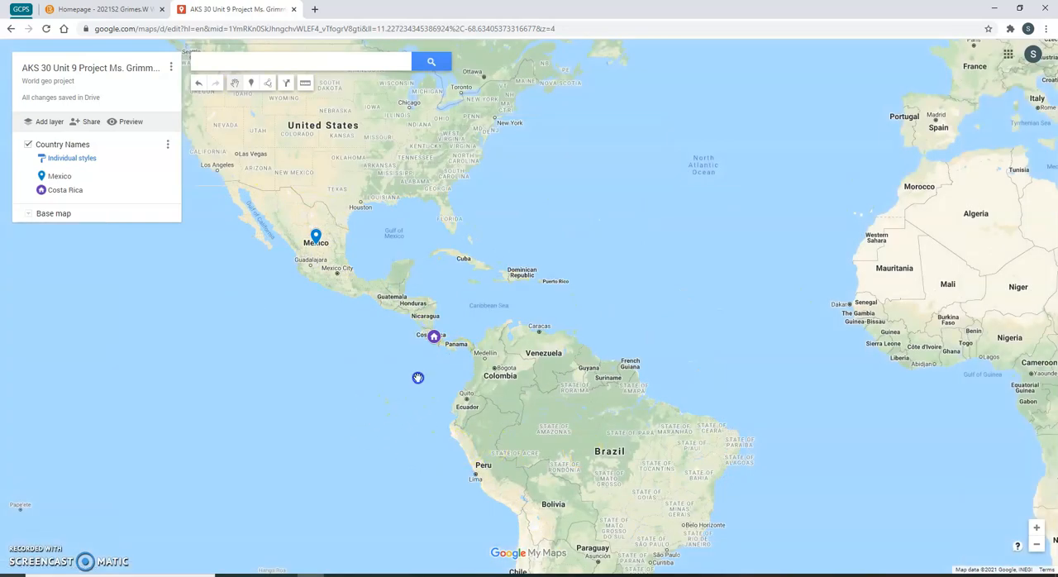
left_click_drag(419, 384, 395, 299)
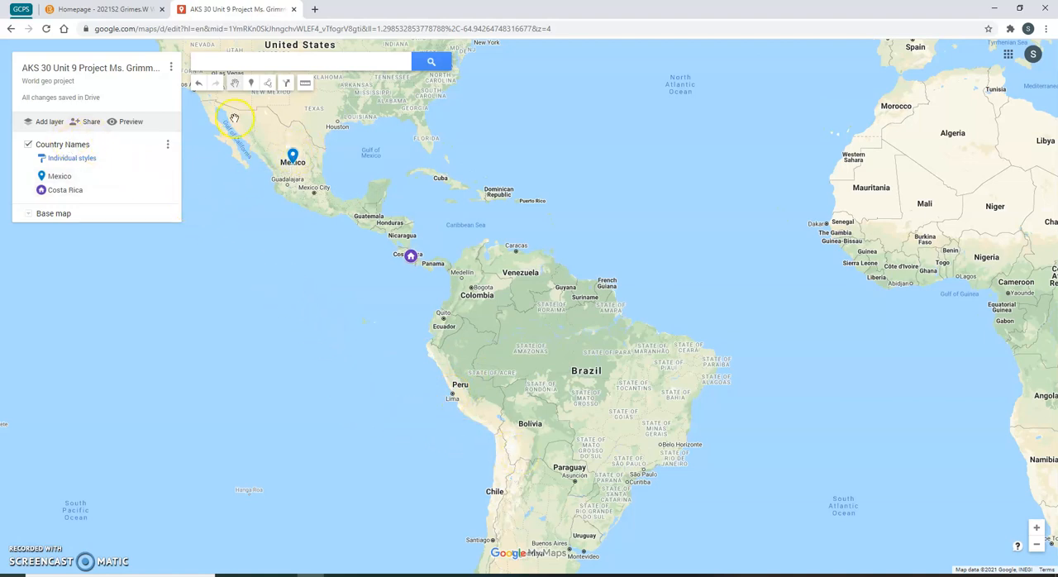
left_click(251, 83)
left_click(268, 83)
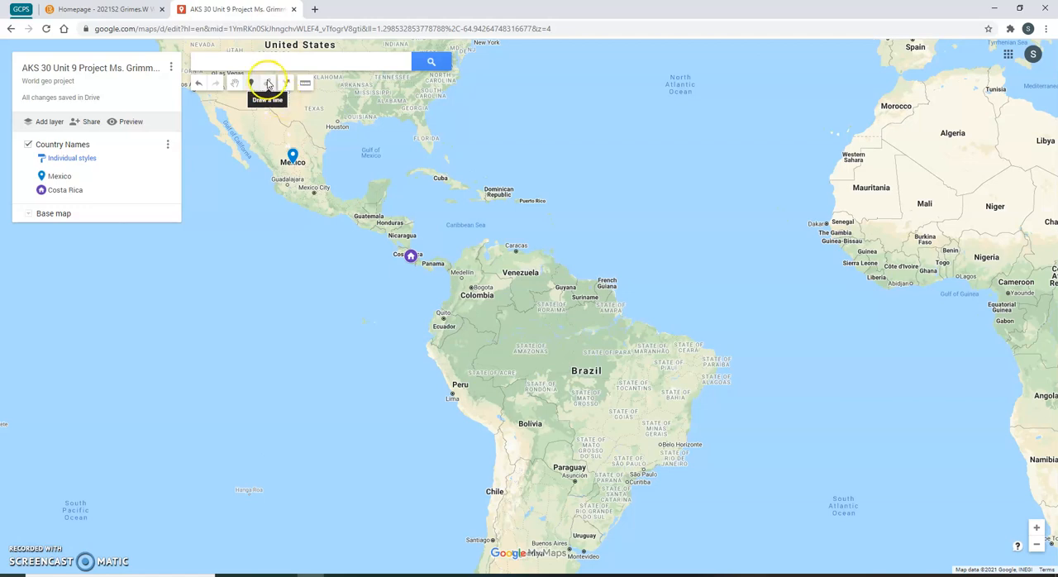
left_click(268, 84)
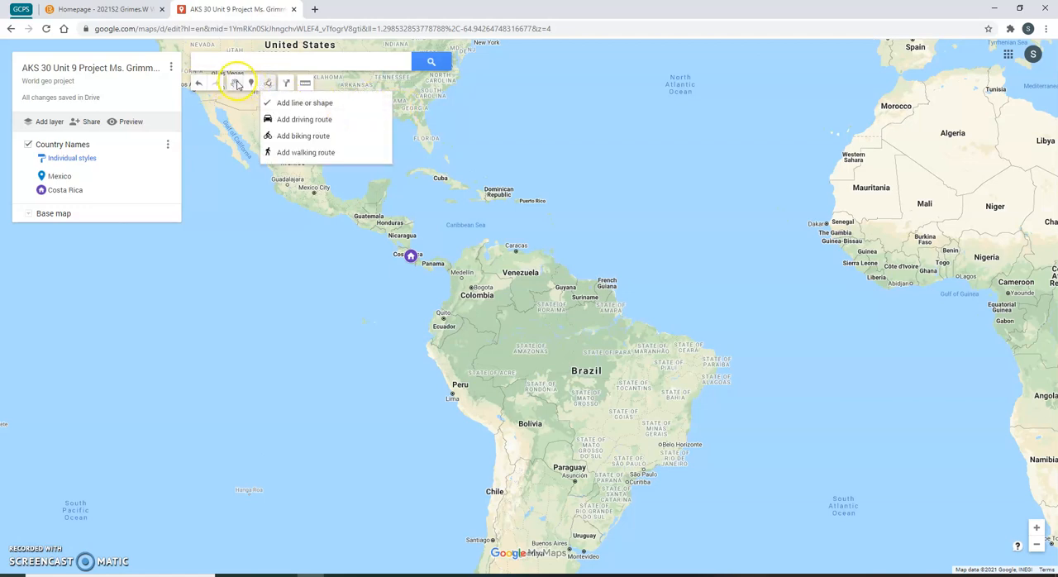
left_click(235, 83)
left_click_drag(367, 374, 375, 276)
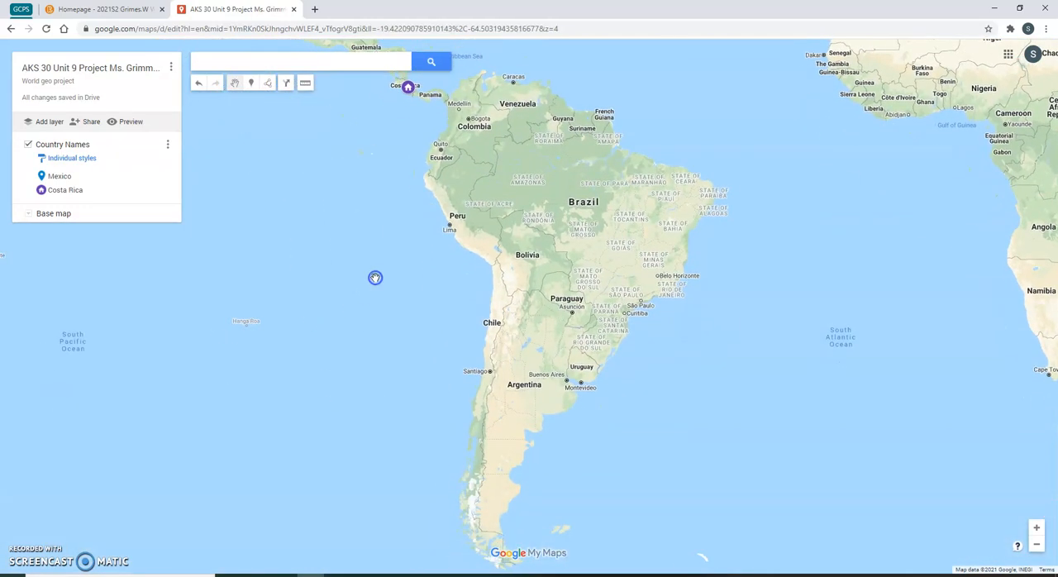
- Draw a closed polygon along the Andes from Bolivia down through western Argentina and Chile
scroll(521, 334, "up", 1)
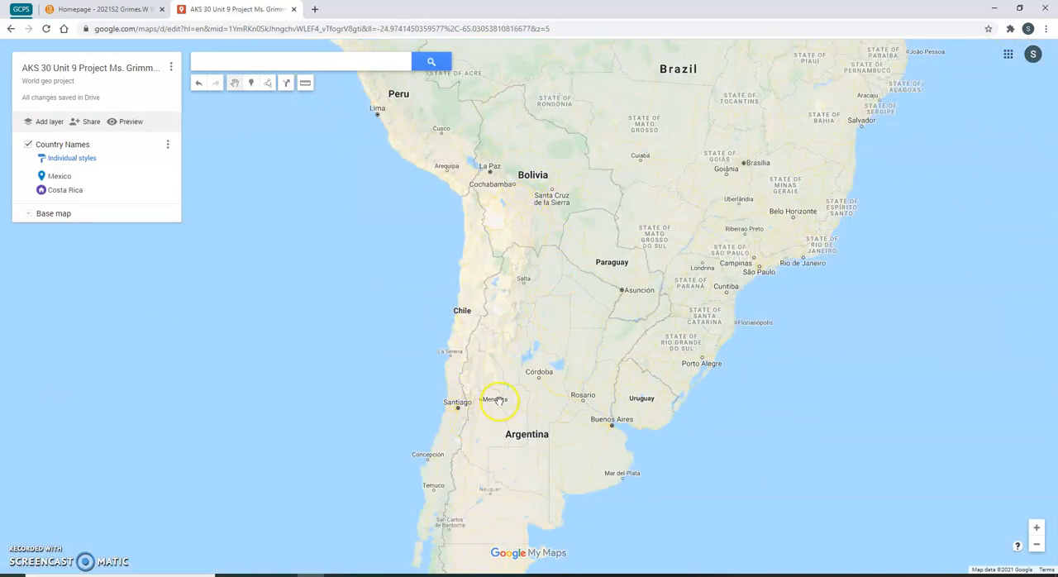
left_click(269, 83)
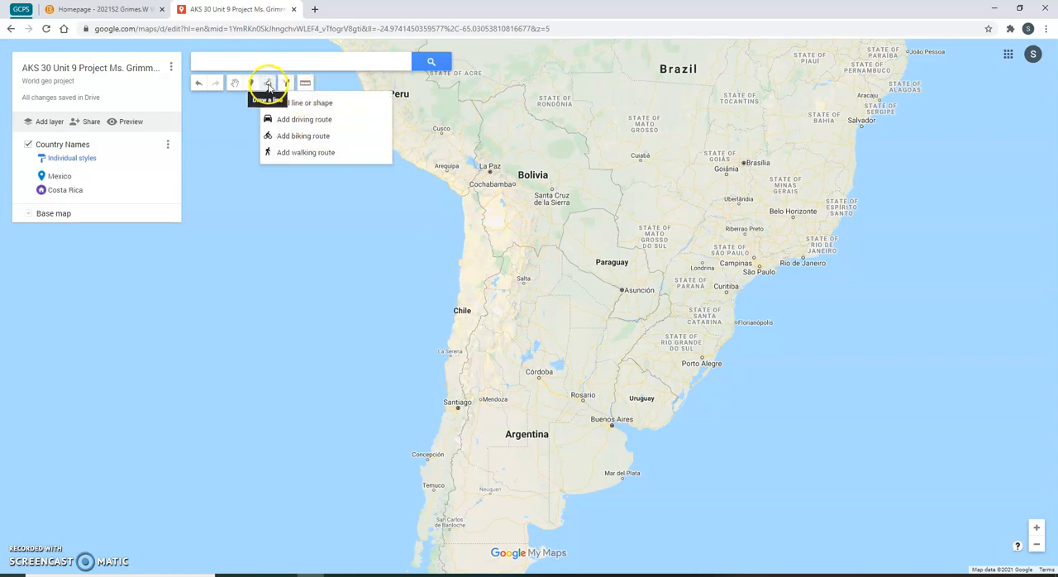
left_click(304, 103)
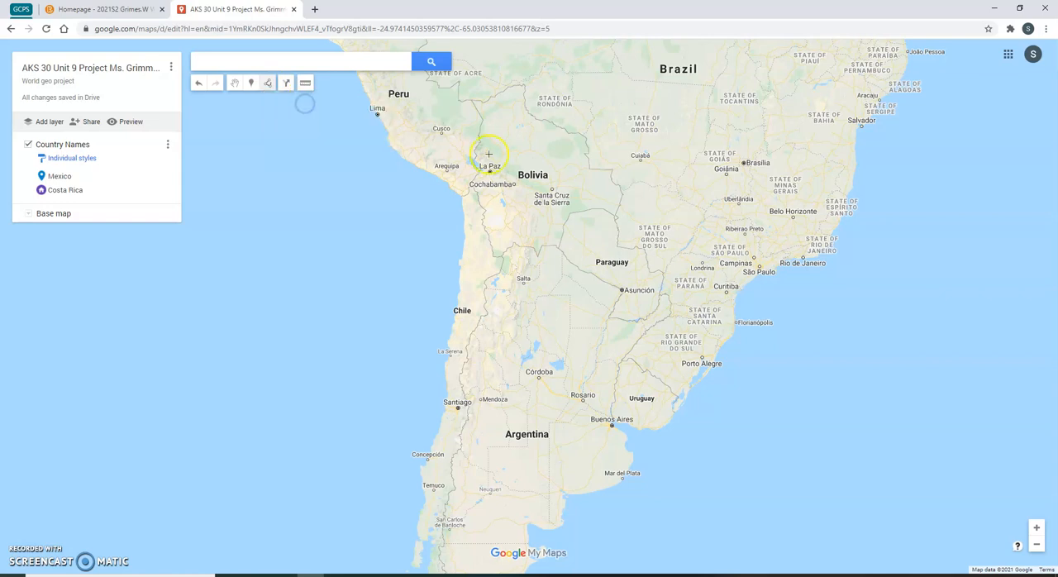
left_click(501, 203)
left_click(512, 242)
left_click(490, 302)
left_click(468, 369)
left_click(457, 435)
left_click(465, 471)
left_click(490, 412)
left_click(510, 343)
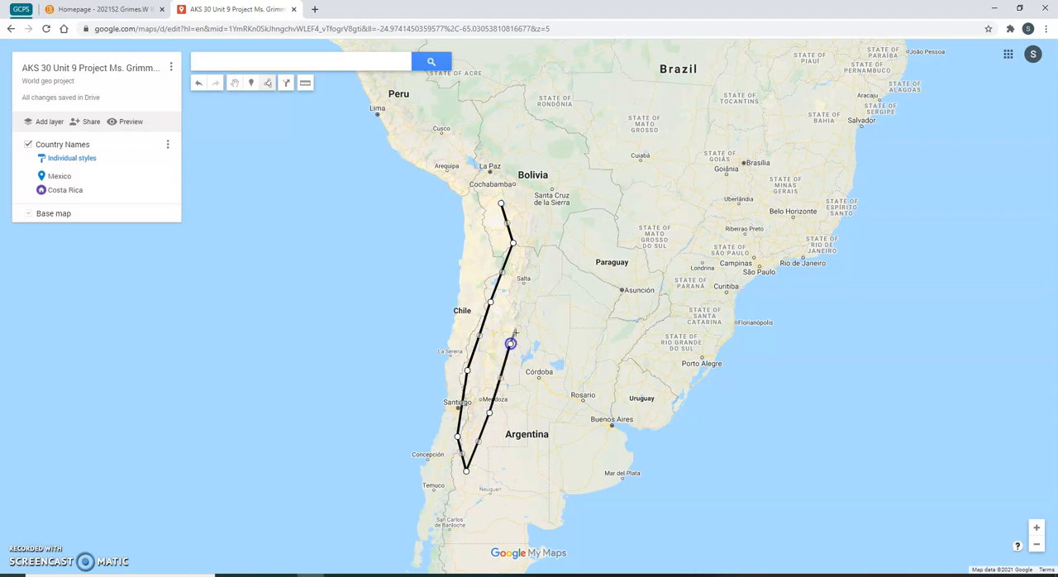
left_click(538, 258)
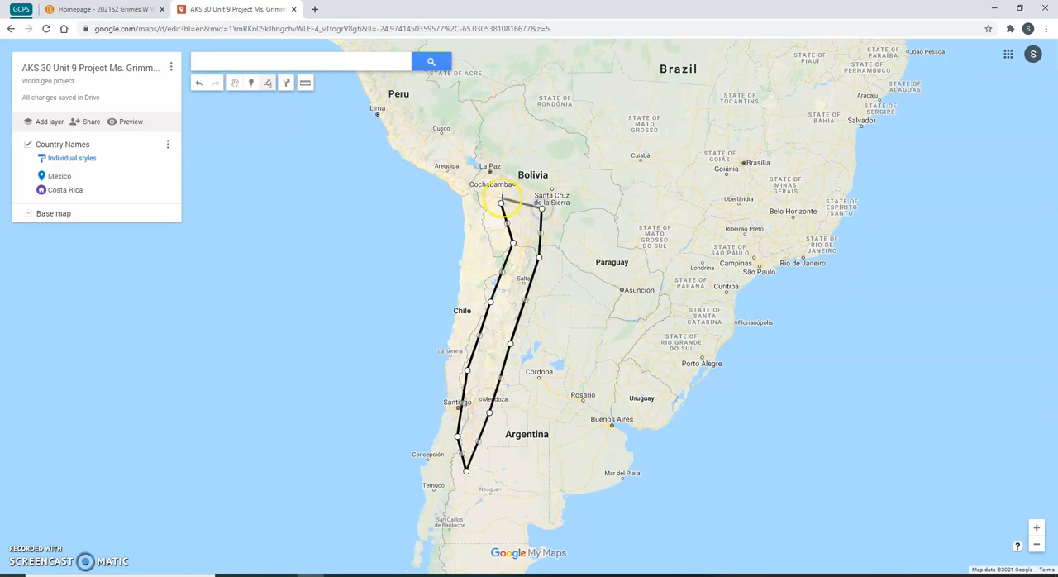
left_click(501, 202)
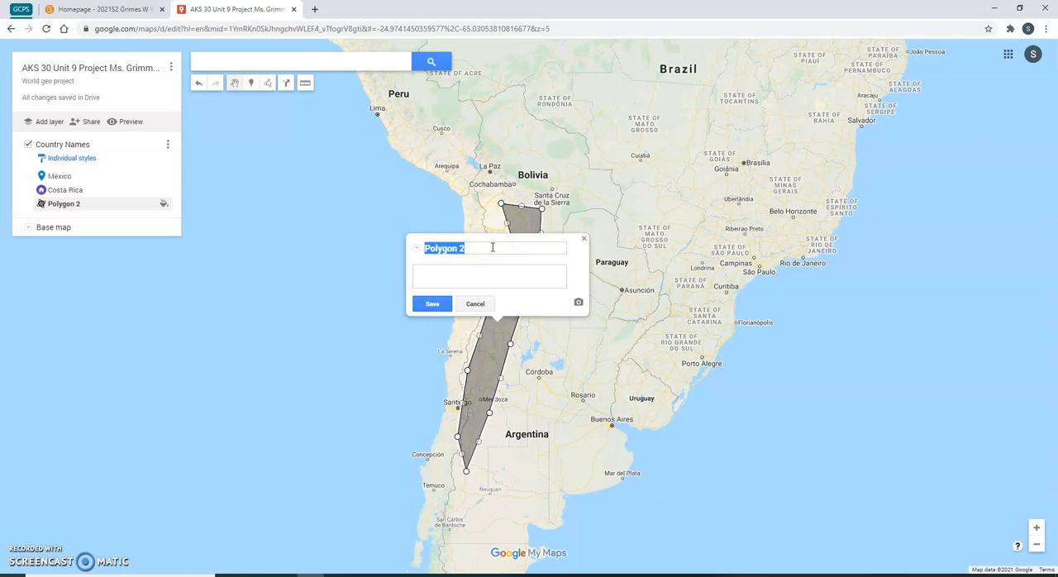
- Name the polygon Andes Mountains, attach an image found by a Google Image Search for andes mountains, and save
type("Andes Mountains")
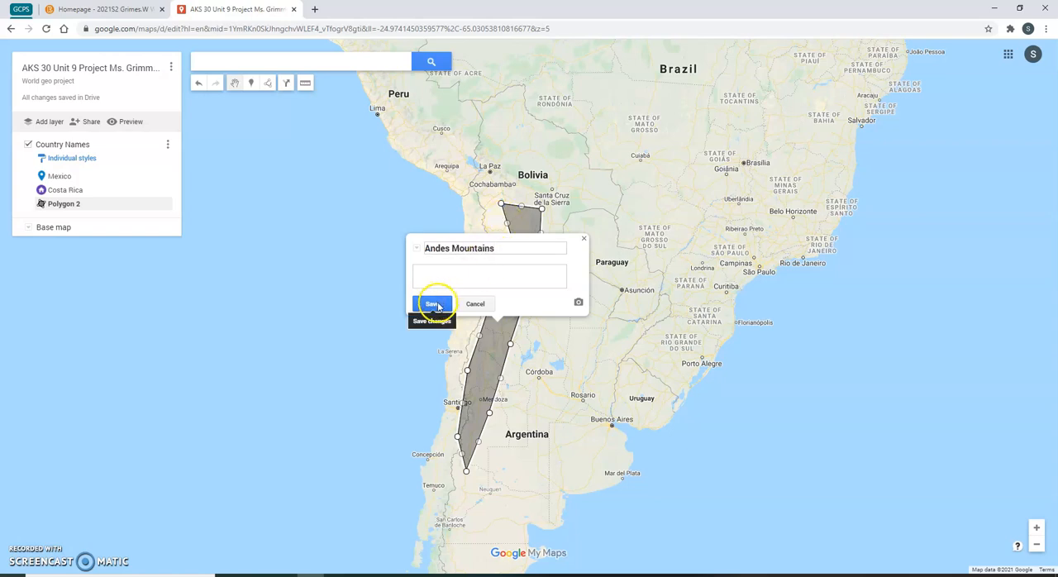
left_click(452, 269)
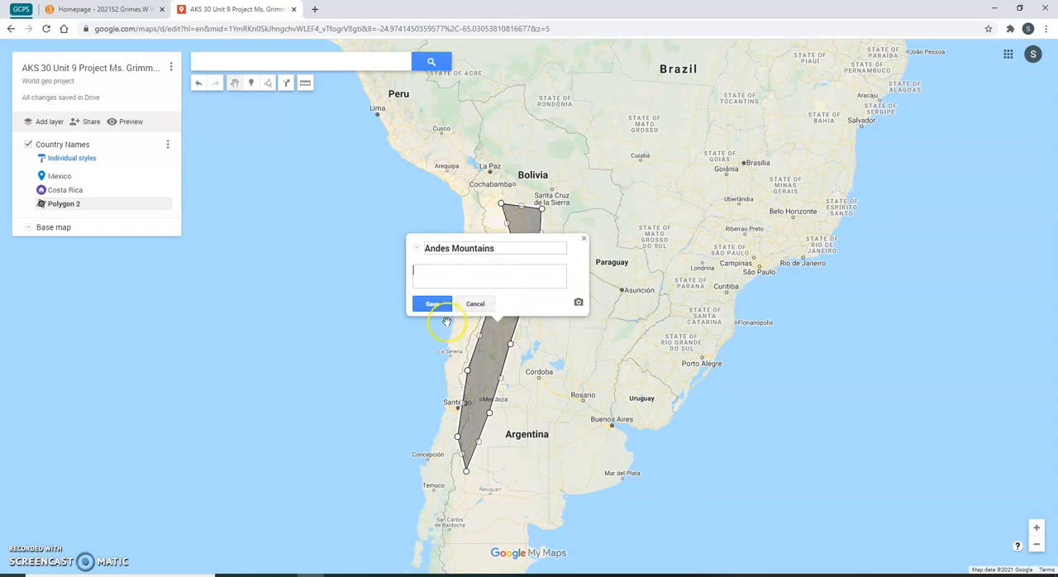
left_click(578, 302)
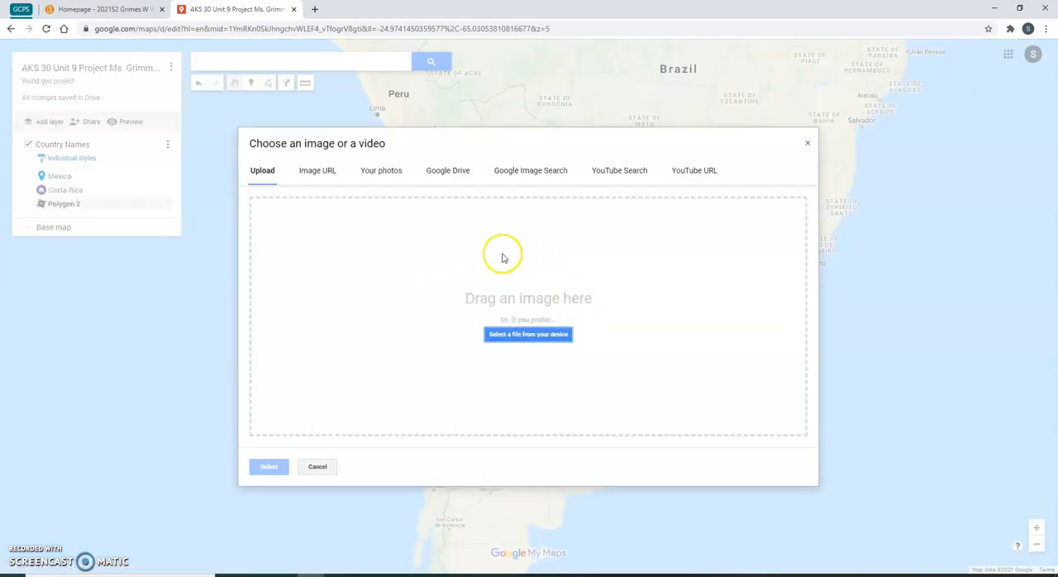
left_click(537, 170)
left_click(403, 205)
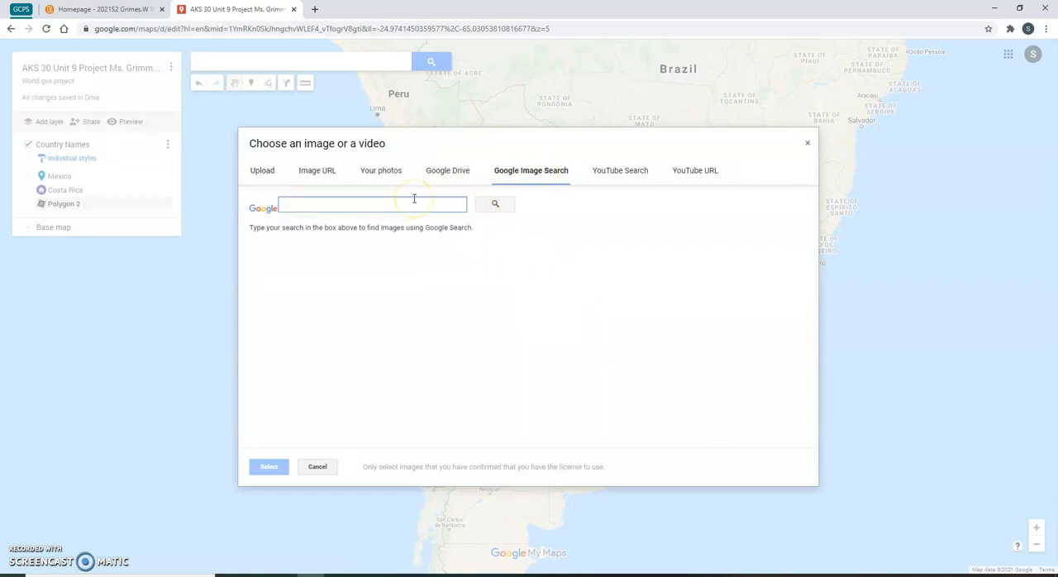
type("andes mo")
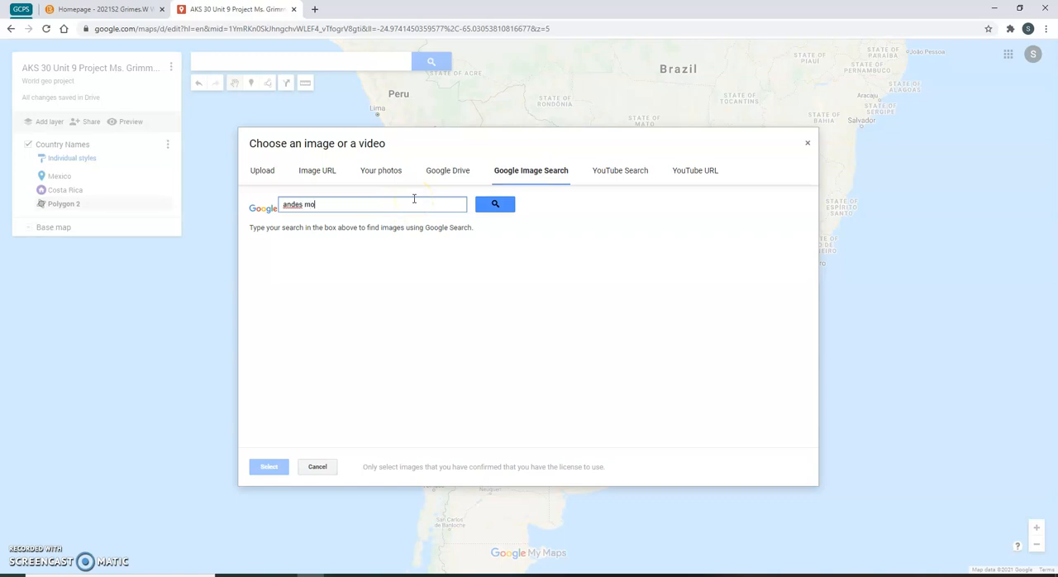
type("untains")
key("Return")
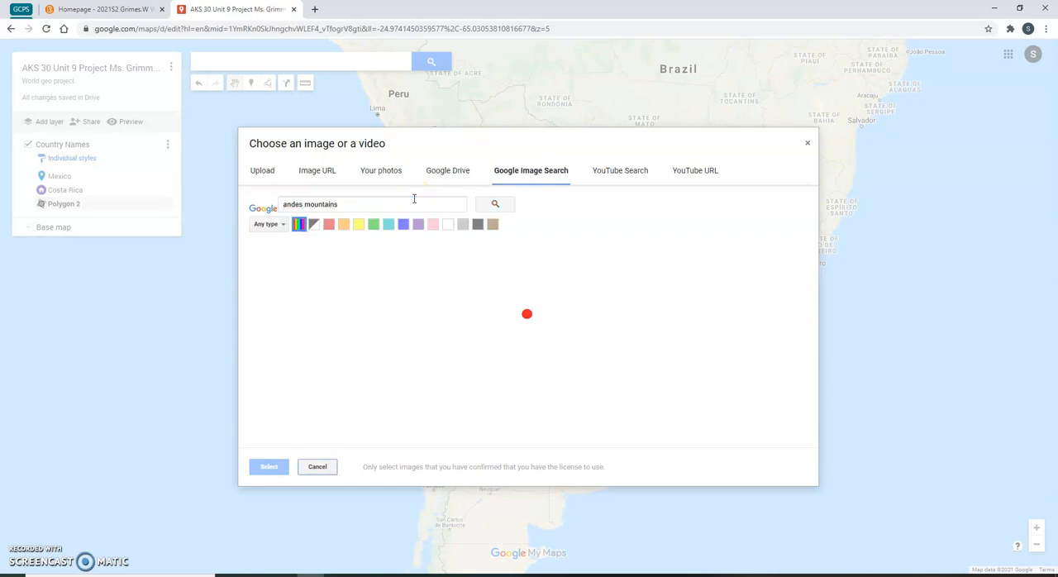
left_click(289, 298)
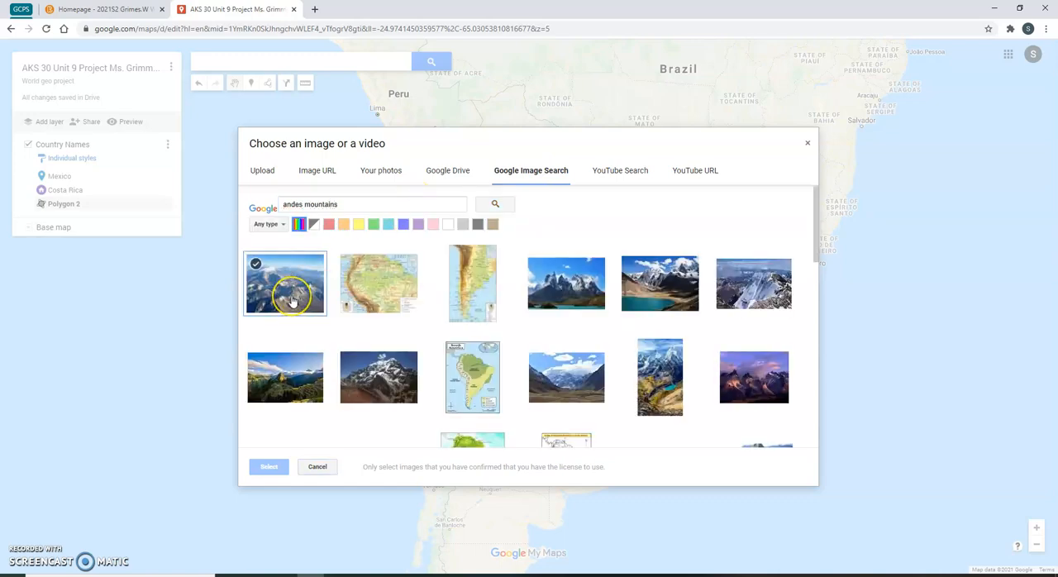
left_click(288, 305)
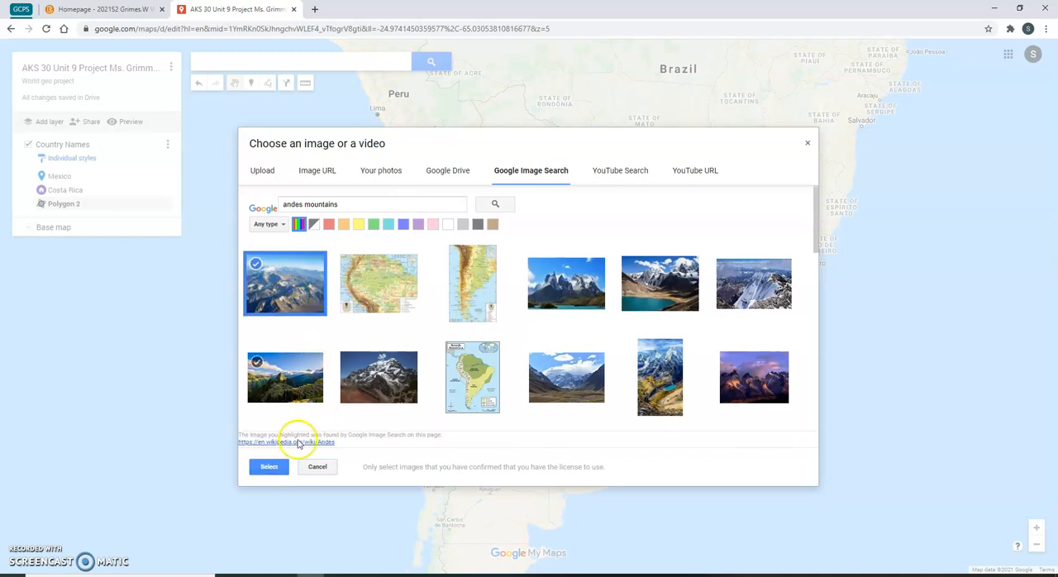
left_click(268, 467)
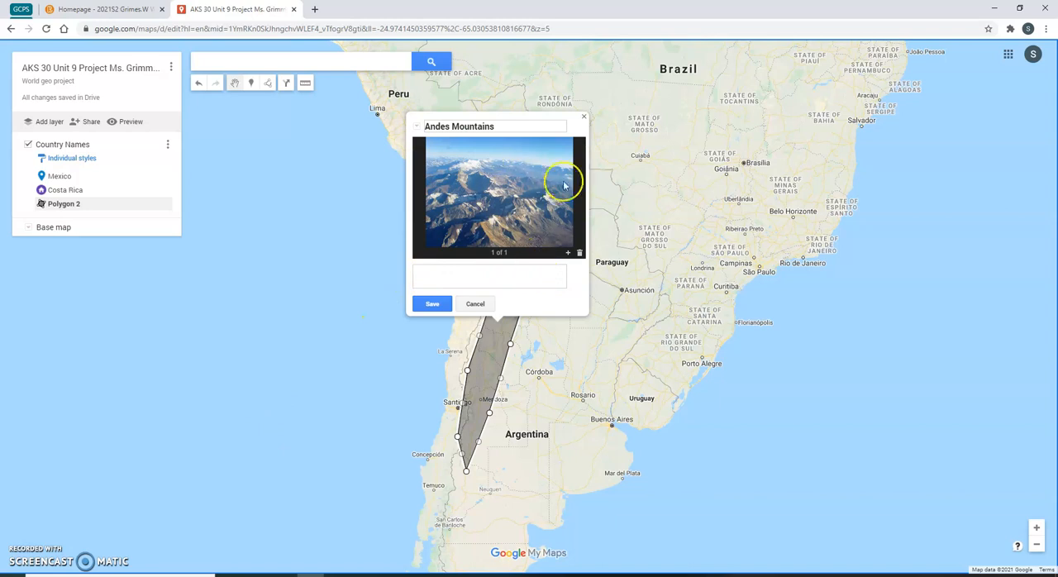
left_click(427, 306)
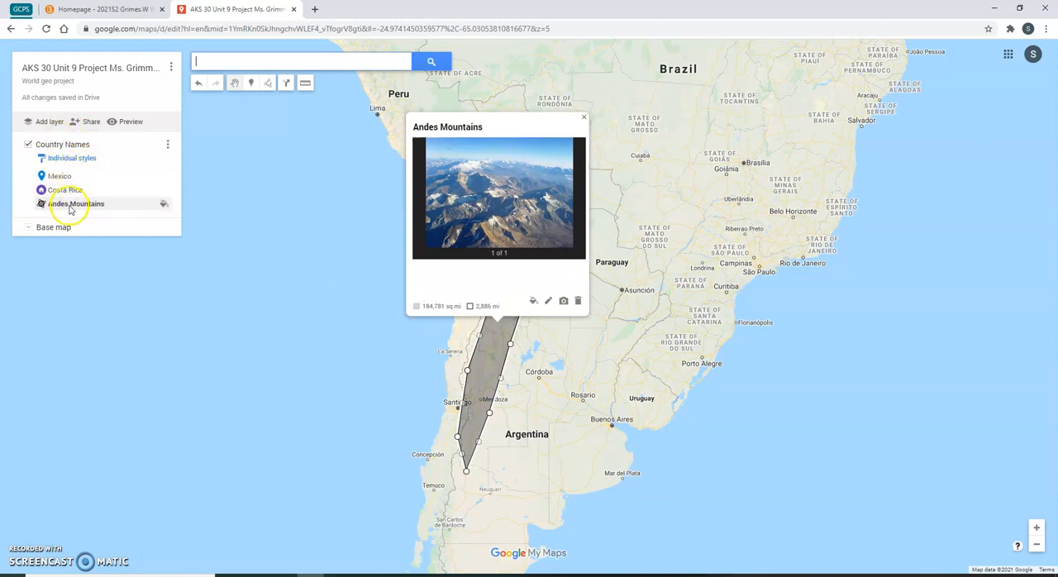
- Add a new layer and name it Physical features
left_click(166, 145)
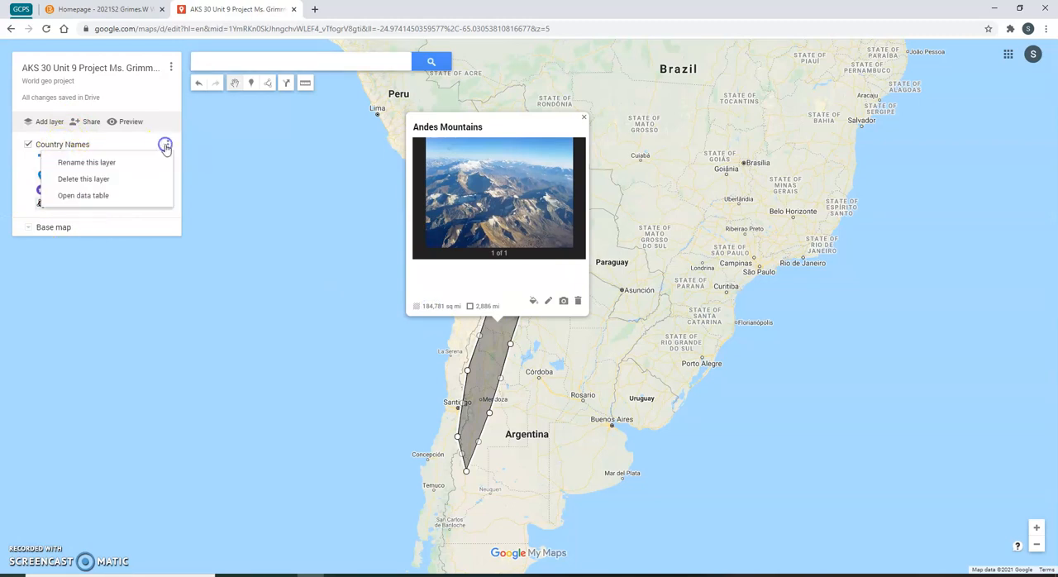
left_click(37, 122)
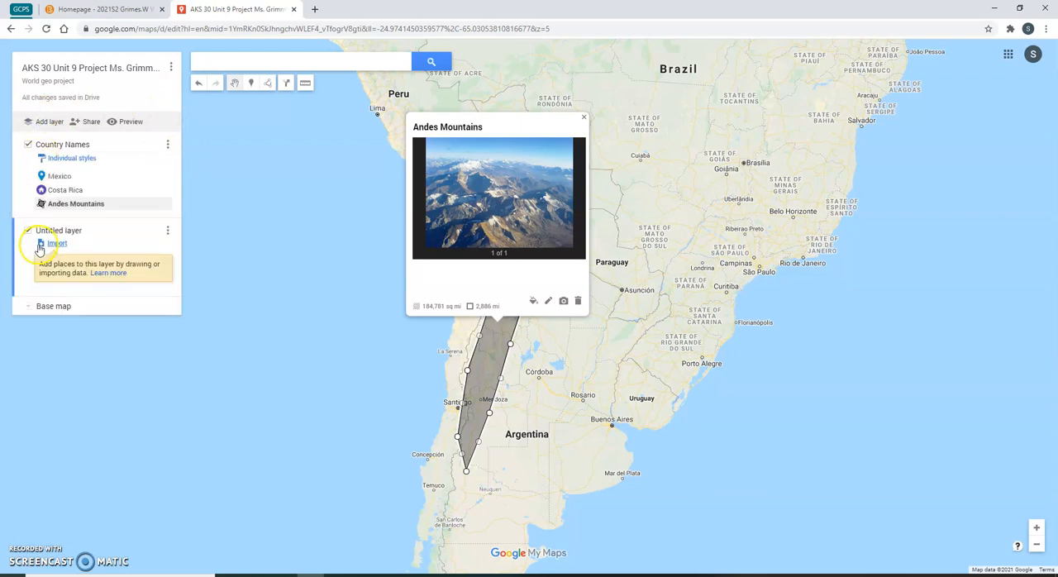
left_click(51, 232)
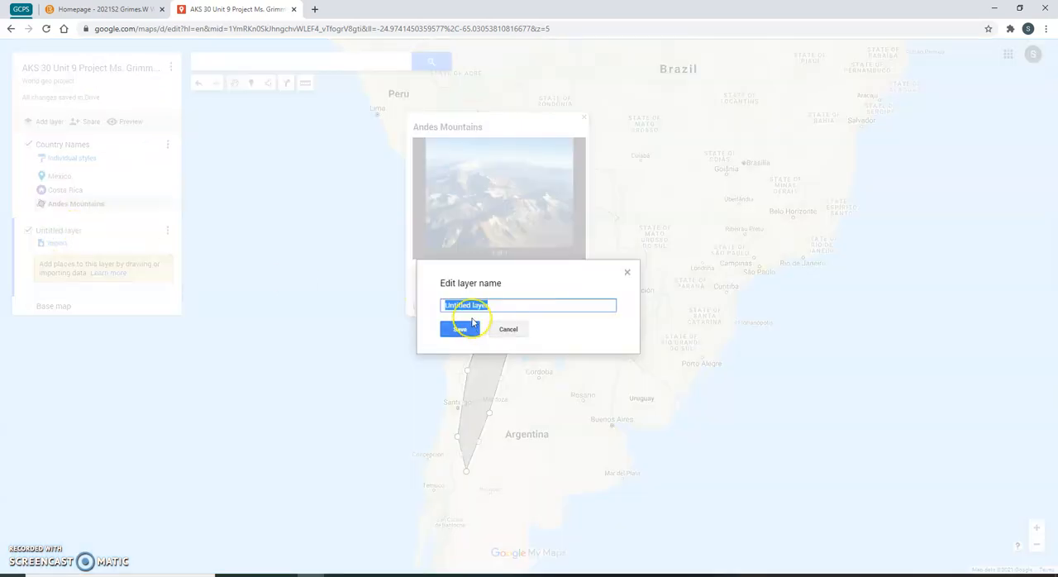
type("Physical features")
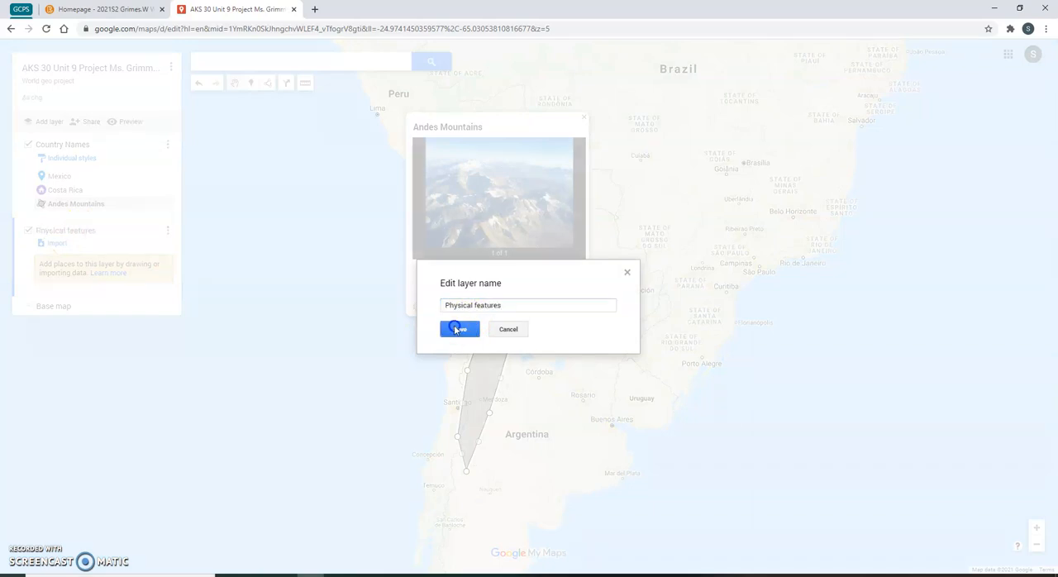
left_click(460, 329)
- Move the Andes Mountains polygon into the Physical features layer and close its popup
left_click(72, 205)
left_click_drag(72, 205, 123, 280)
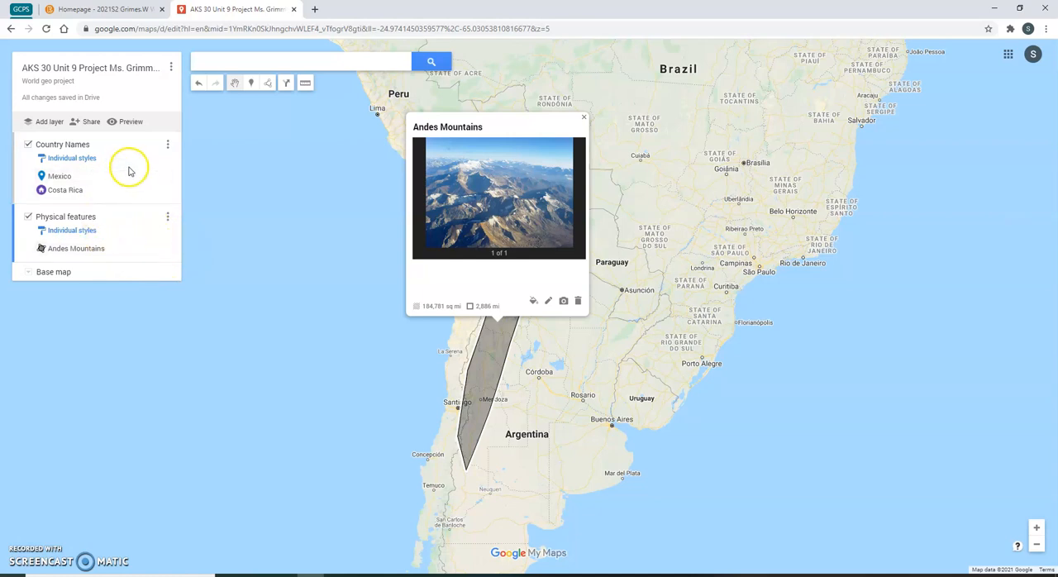
left_click(315, 195)
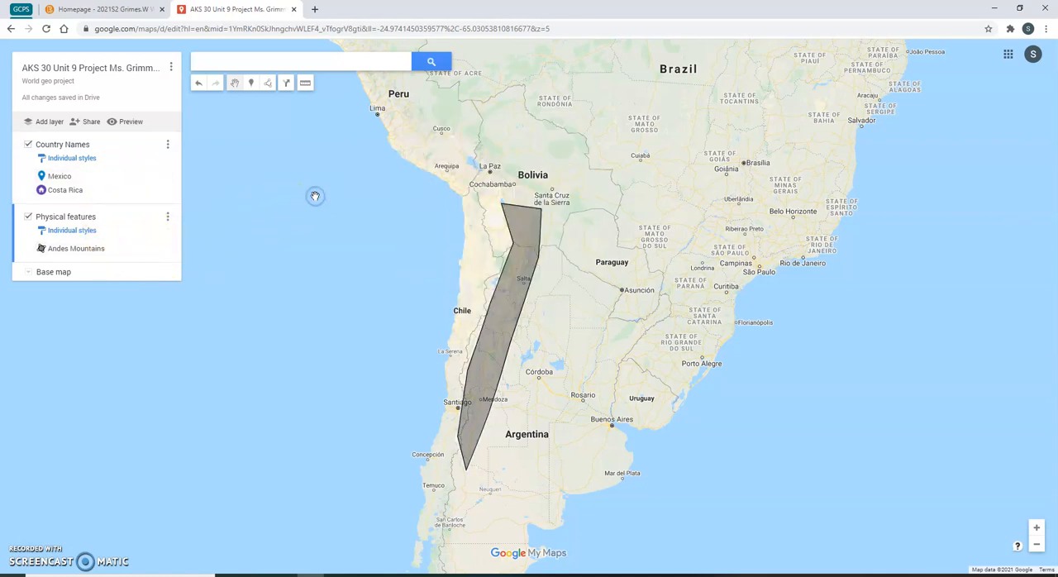
- Add another layer named Natural Resources
double_click(401, 307)
scroll(379, 246, "down", 2)
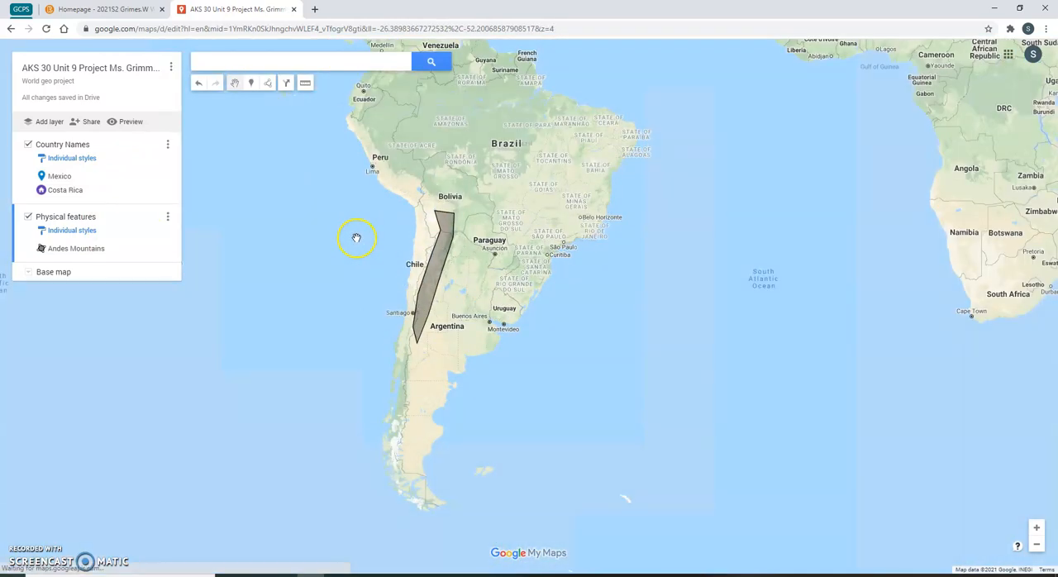
left_click_drag(325, 236, 366, 350)
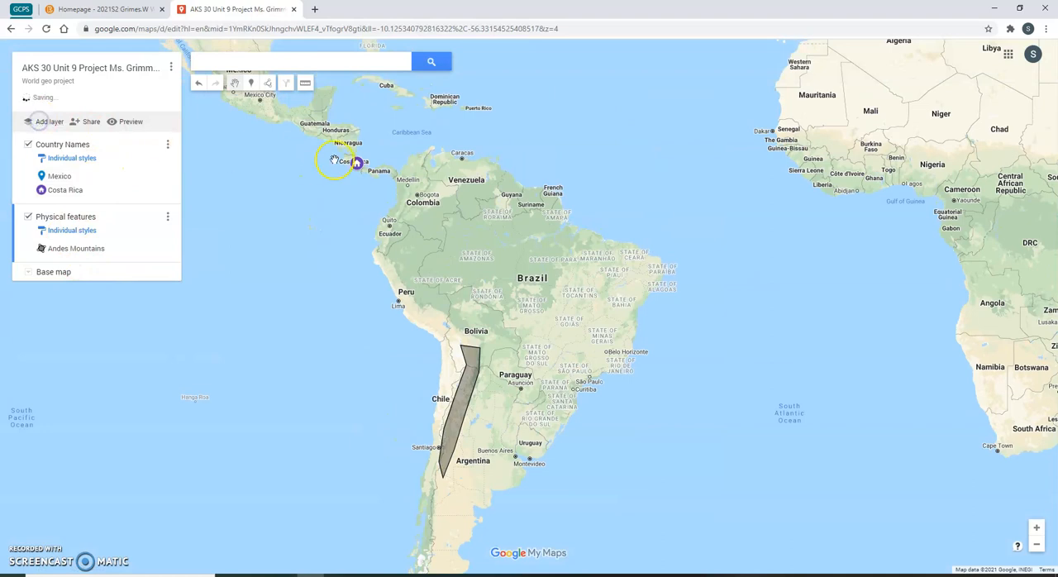
left_click(40, 121)
left_click(50, 275)
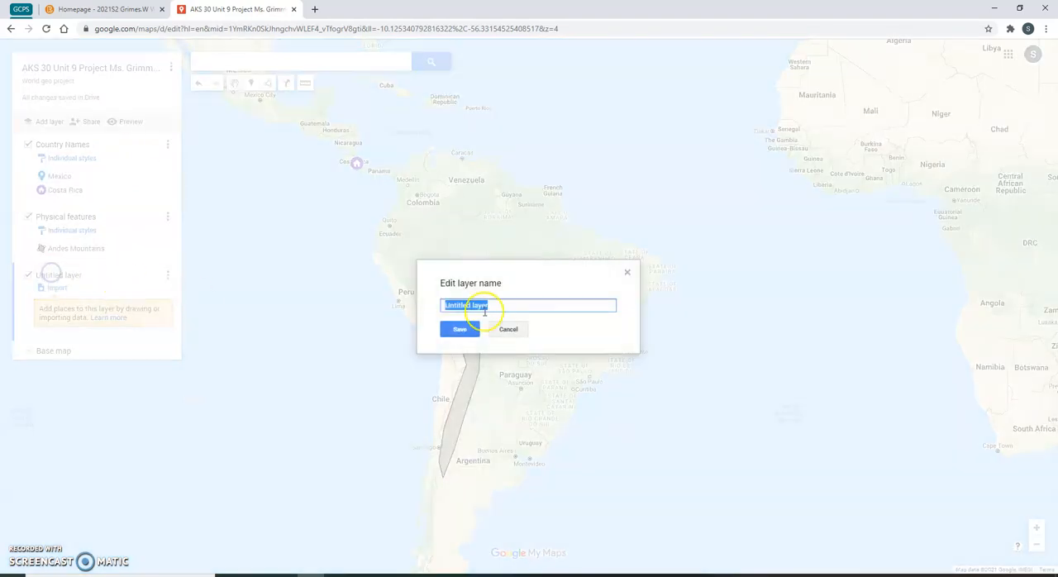
type("Natural Resources")
left_click(462, 329)
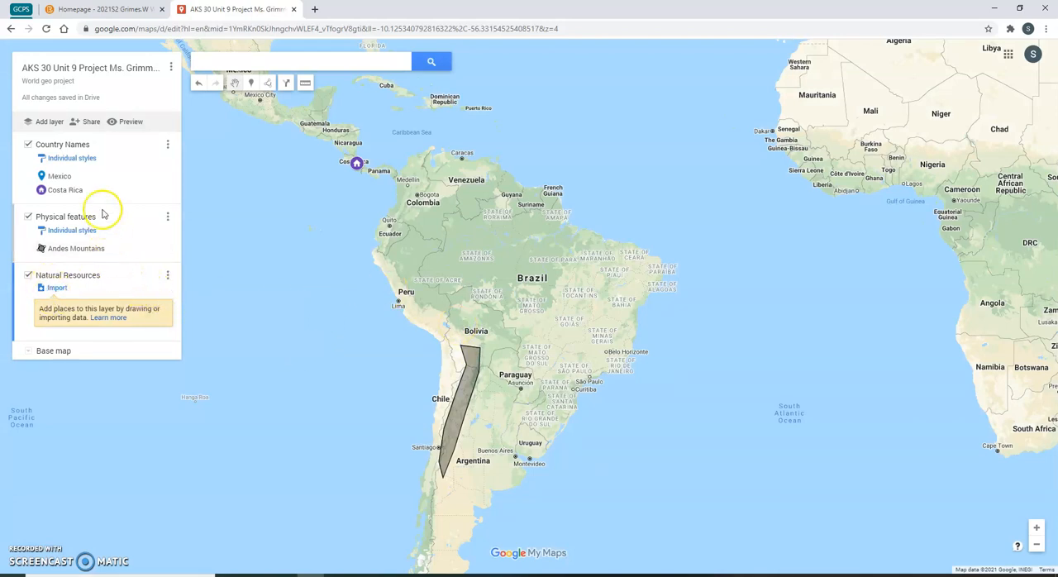
- Place a marker off the coast of Peru and name it Commercial Fishing
left_click(251, 84)
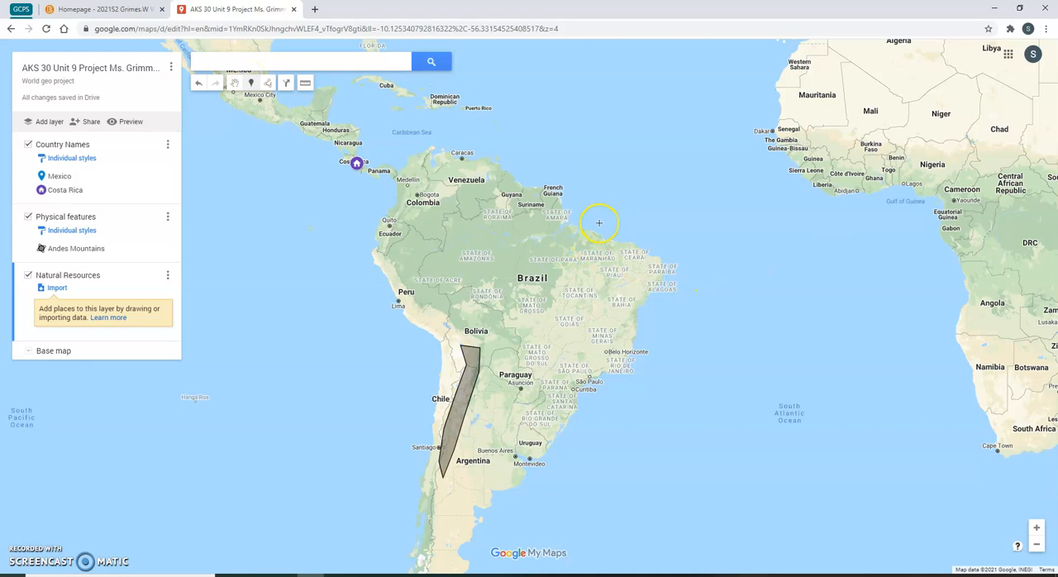
left_click(417, 342)
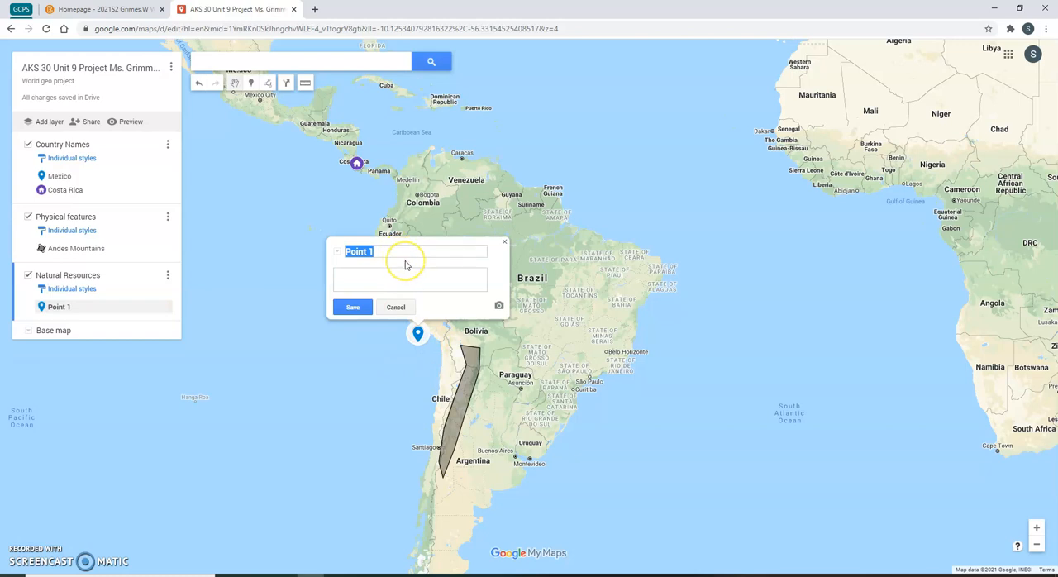
type("Commercial Fishing")
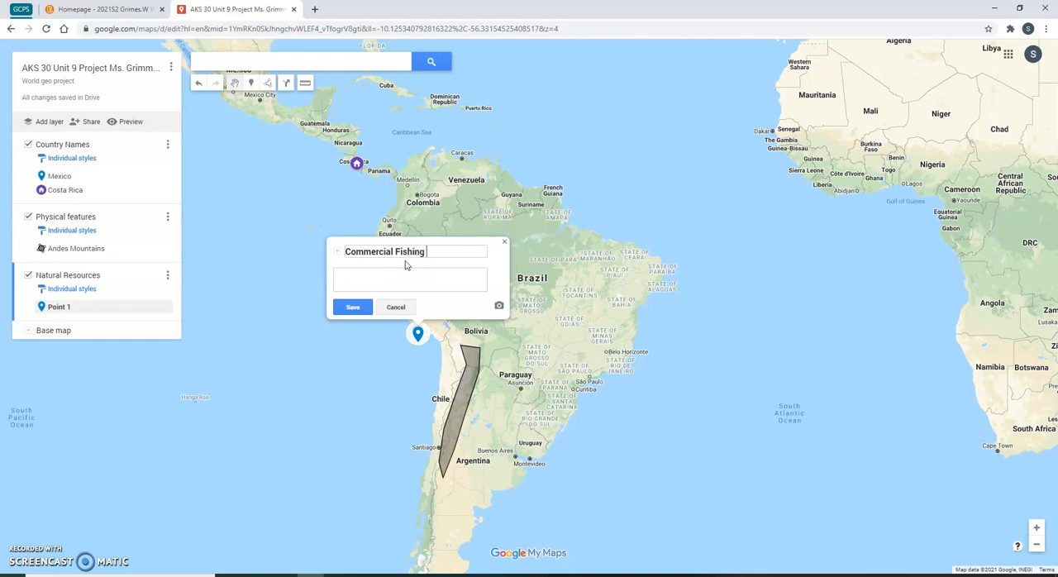
- Attach an image to the Commercial Fishing marker from a Google Image Search for commercial fishing
left_click(498, 305)
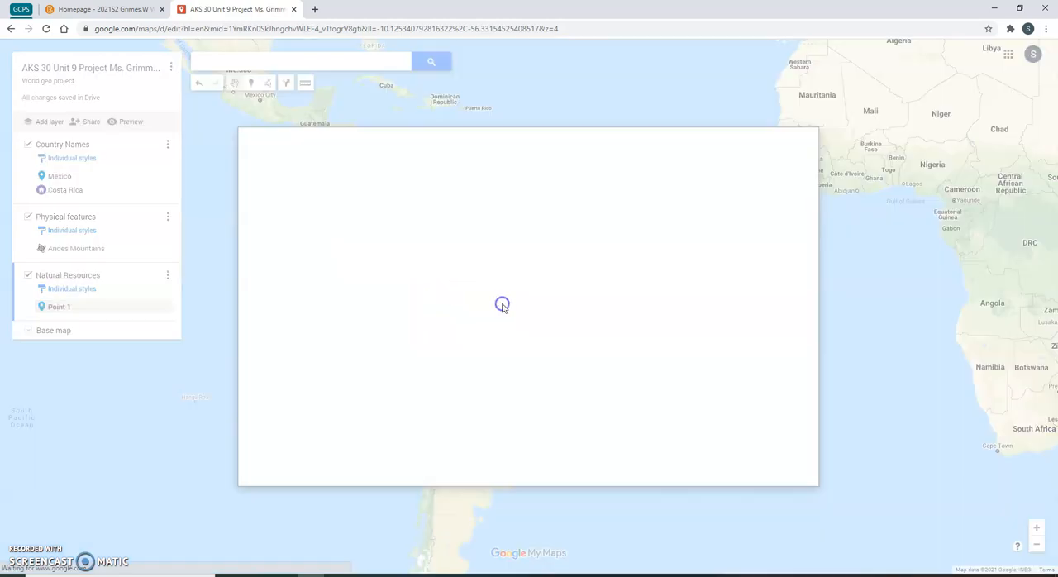
left_click(533, 171)
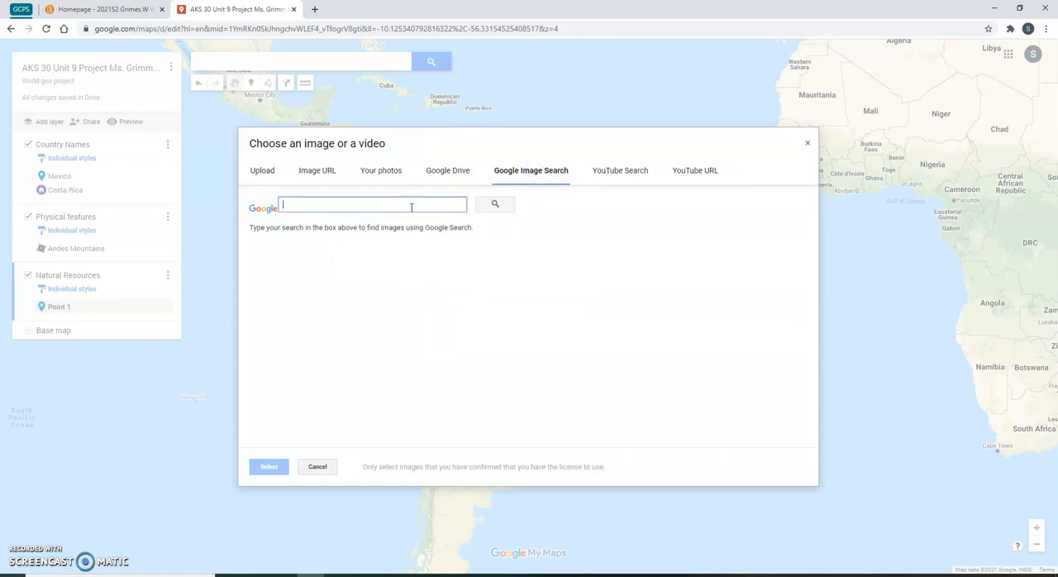
type("commercial fishing")
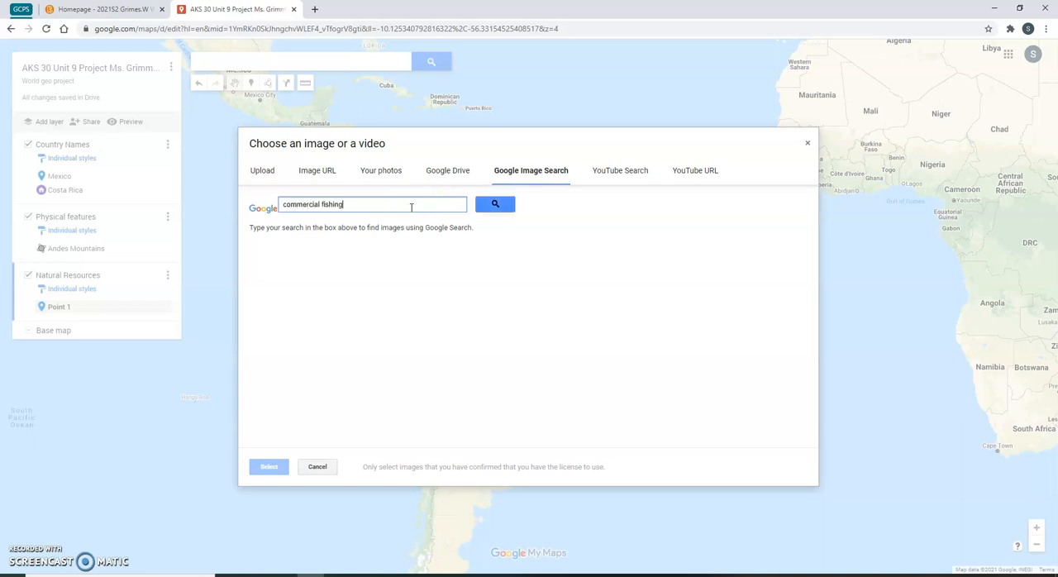
key("Return")
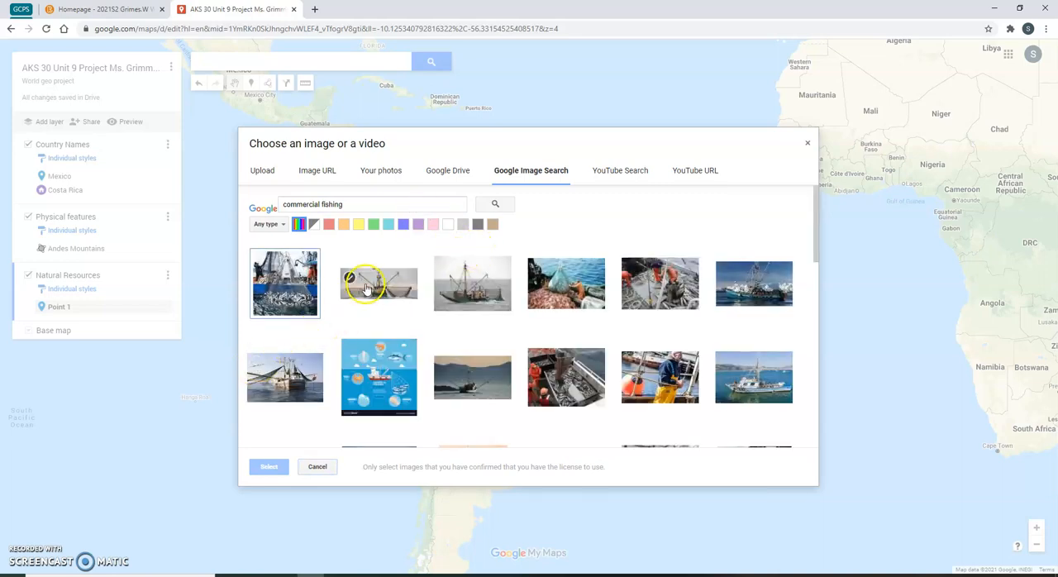
left_click(286, 374)
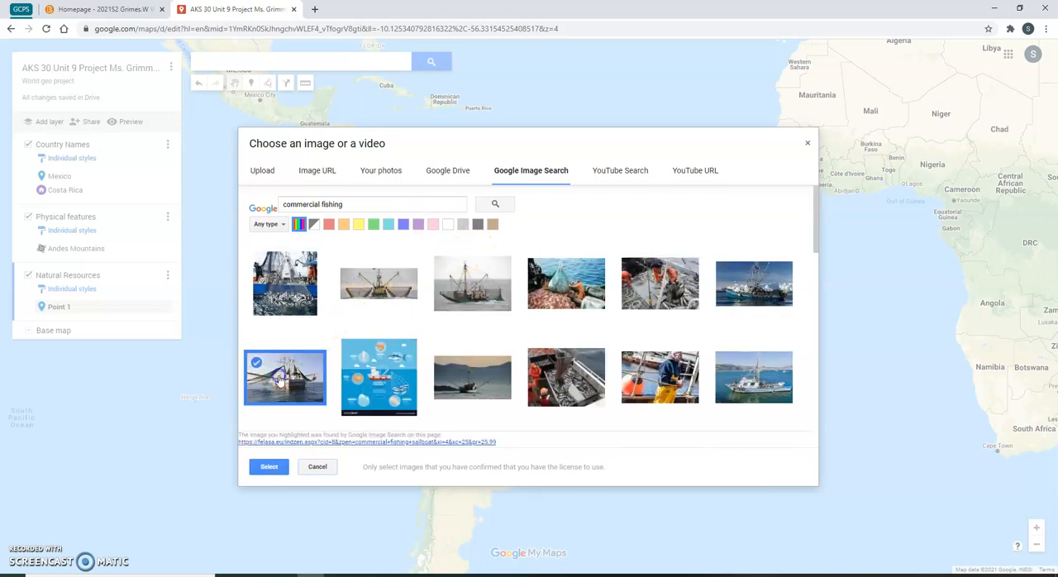
left_click(277, 466)
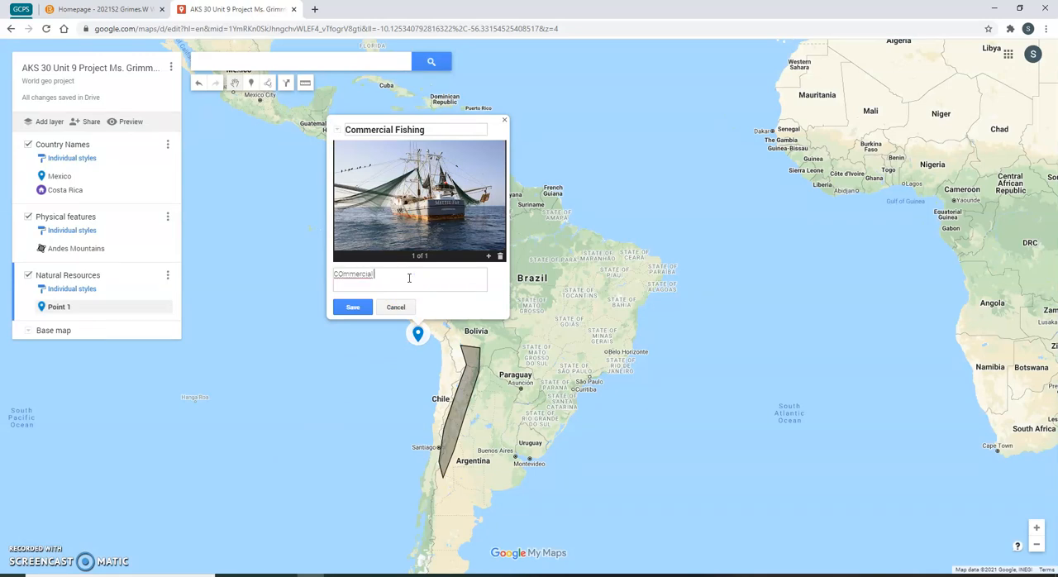
- Enter the description "Commercial Fishing is important because..." for the marker and save it
left_click_drag(374, 274, 346, 260)
left_click(369, 282)
type("Fishing is important because...")
left_click(352, 307)
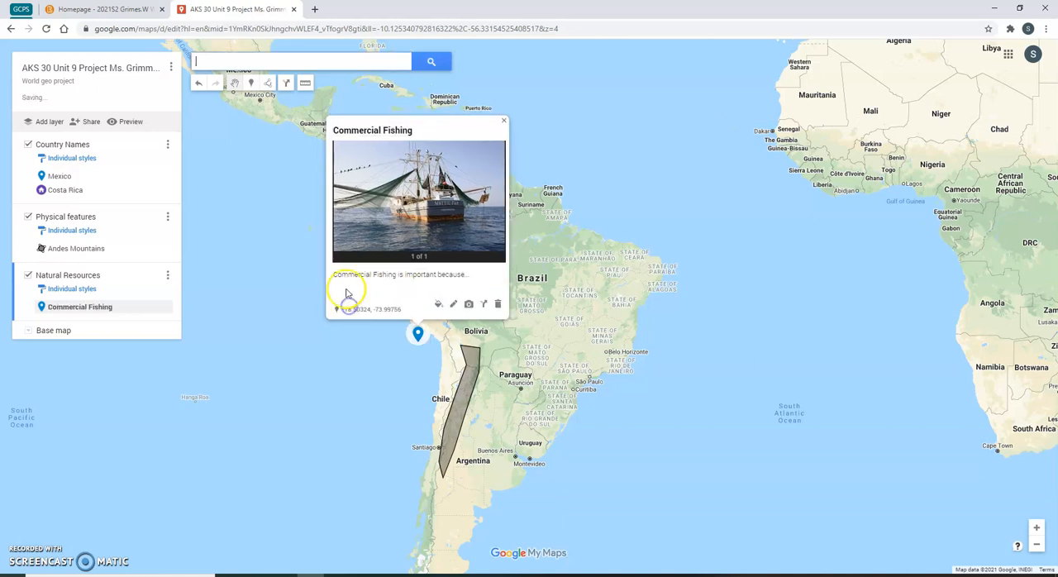
left_click(316, 367)
left_click_drag(329, 366, 472, 418)
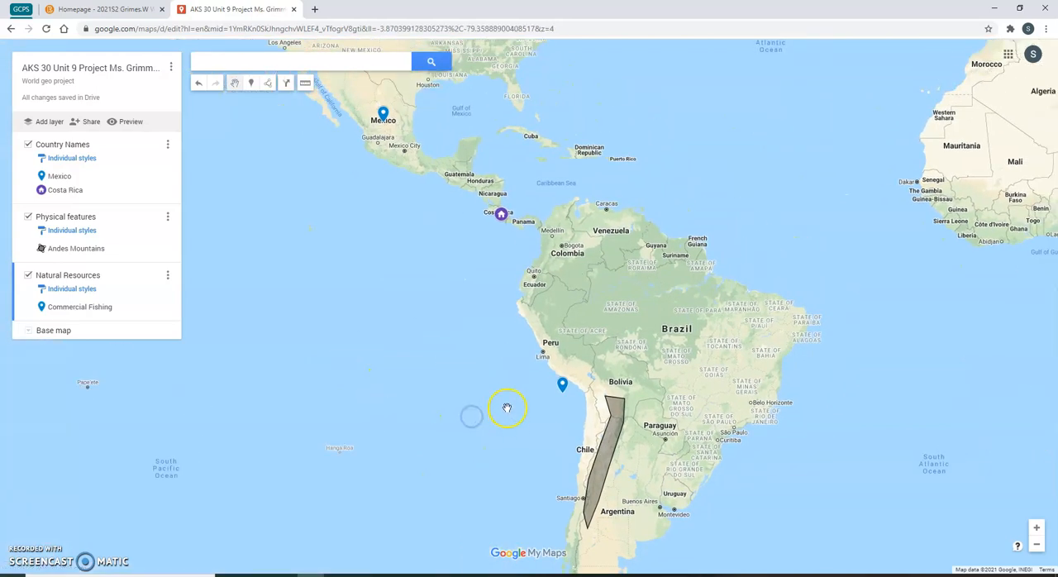
left_click_drag(501, 427, 477, 446)
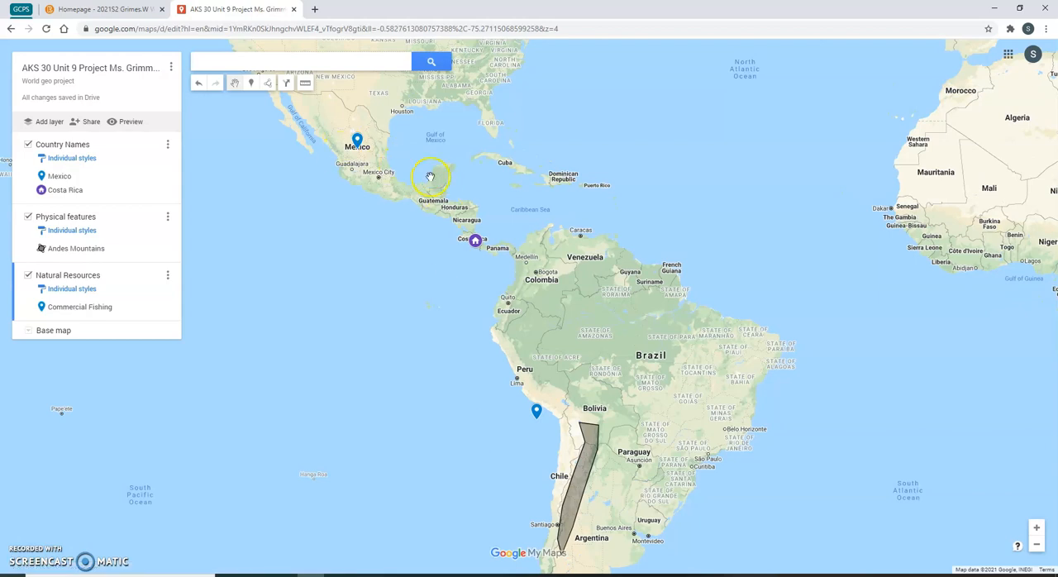